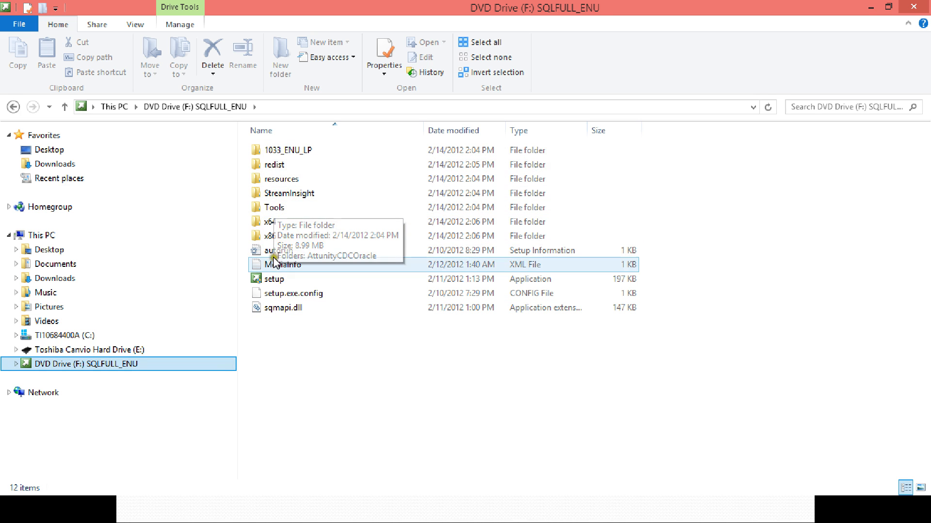
Run setup from the SQLFULL_ENU DVD and launch a new SQL Server stand-alone installation.
{"action": "left_click", "coordinate": [272, 281]}
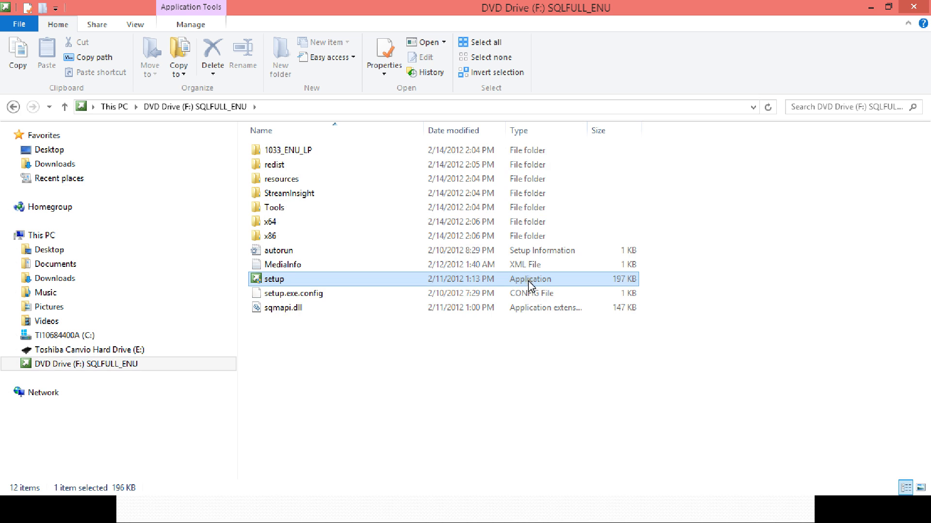
{"action": "double_click", "coordinate": [275, 279]}
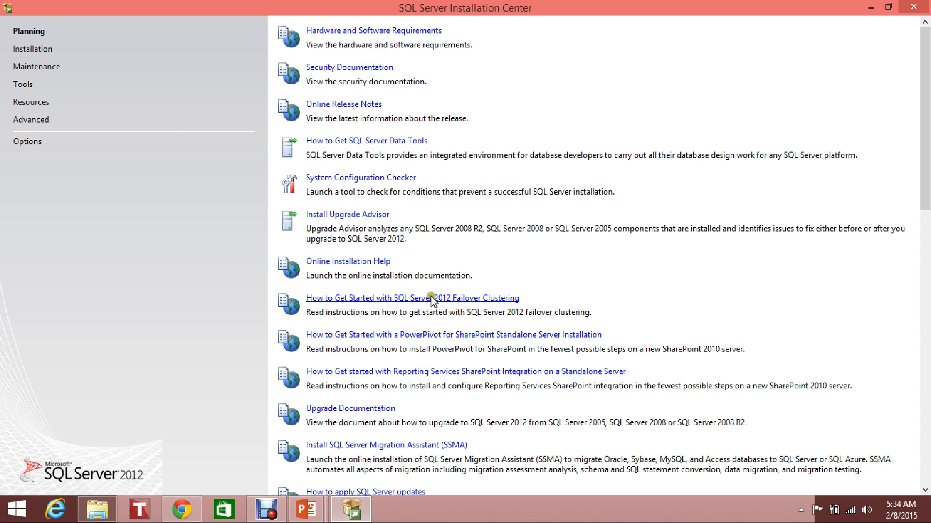
{"action": "left_click", "coordinate": [36, 50]}
{"action": "left_click", "coordinate": [450, 69]}
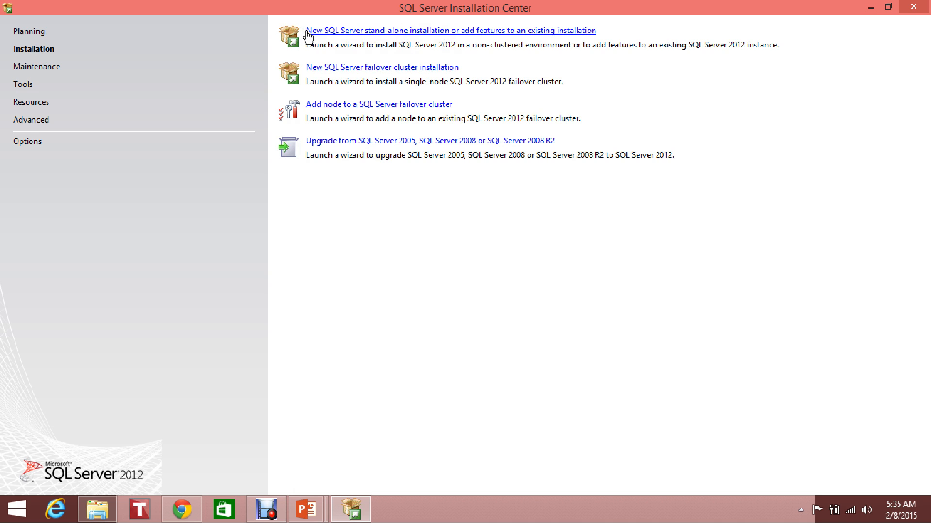
{"action": "left_click", "coordinate": [315, 156]}
{"action": "left_click", "coordinate": [313, 30]}
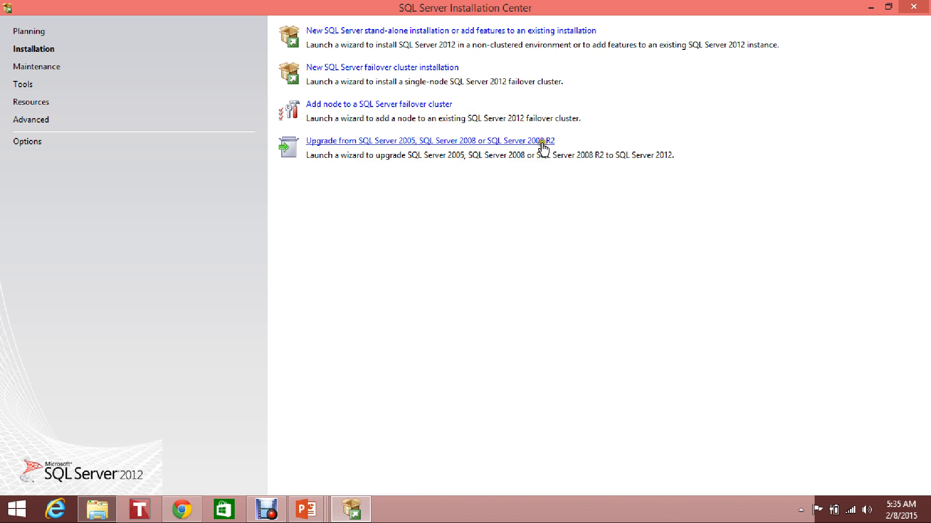
{"action": "left_click", "coordinate": [344, 30]}
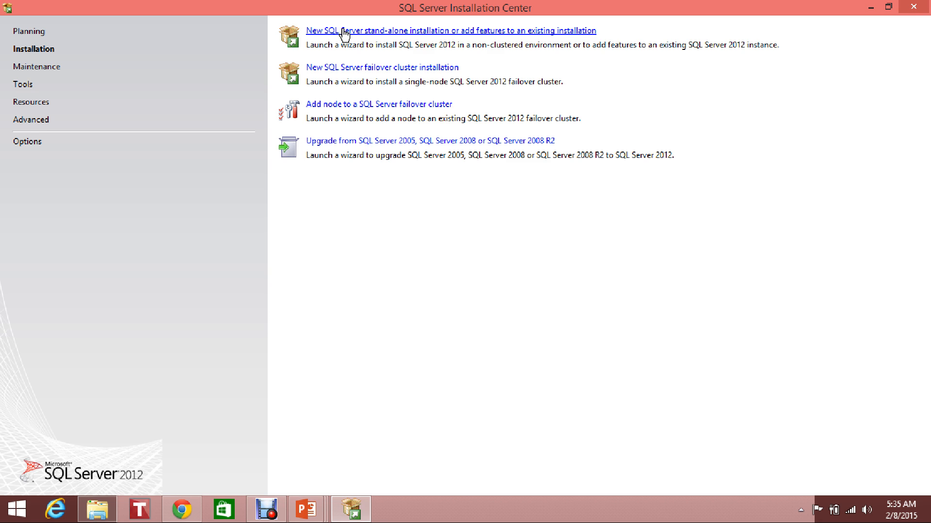
{"action": "left_click", "coordinate": [346, 32]}
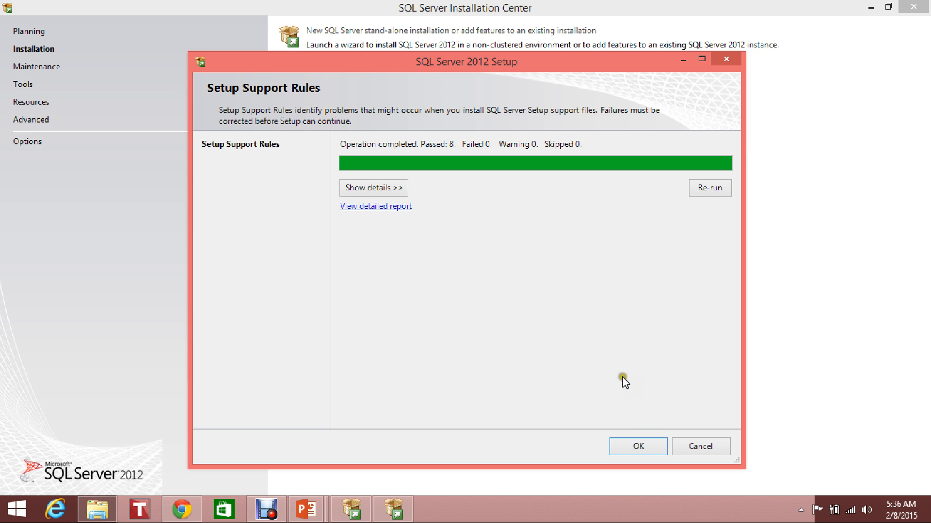
Accept the setup support rules results and continue with the product key already filled in.
{"action": "left_click", "coordinate": [639, 447]}
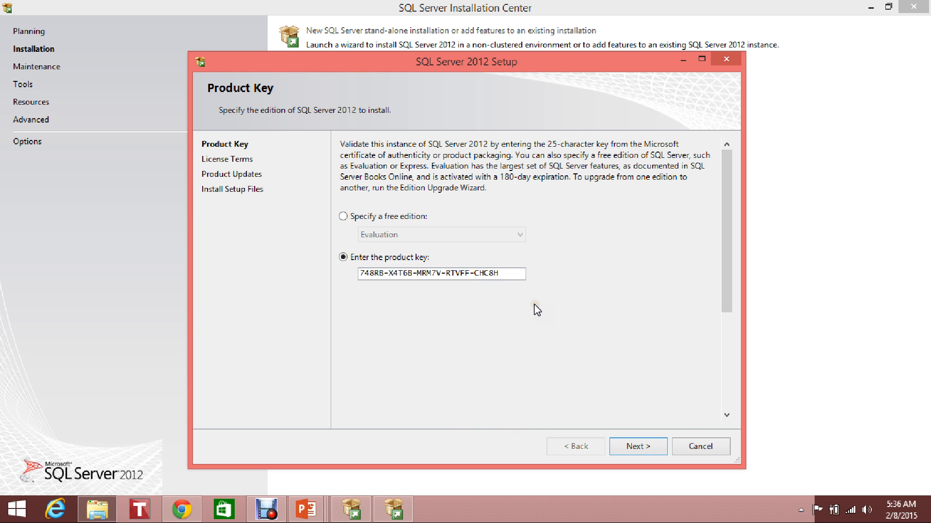
{"action": "left_click", "coordinate": [503, 297]}
{"action": "left_click", "coordinate": [635, 446]}
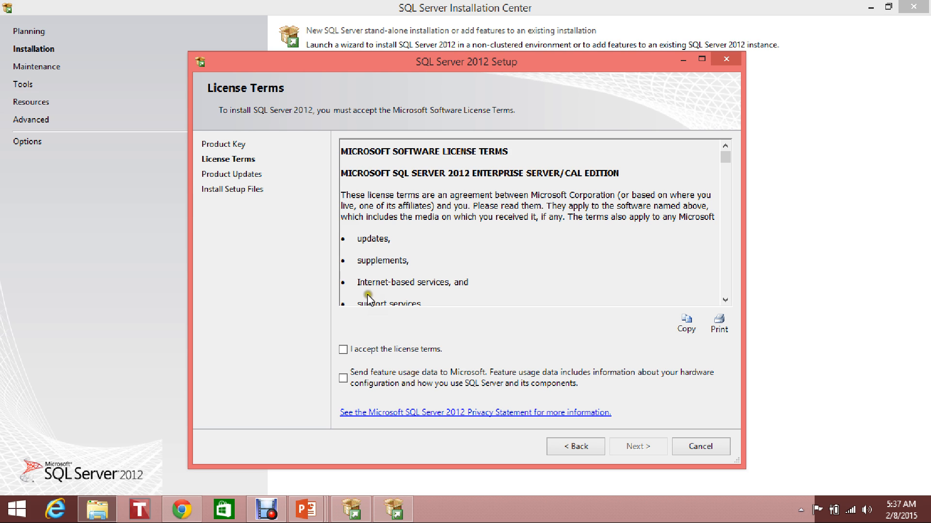
Accept the license terms, opt in to sending feature usage data to Microsoft, and continue.
{"action": "left_click", "coordinate": [343, 350]}
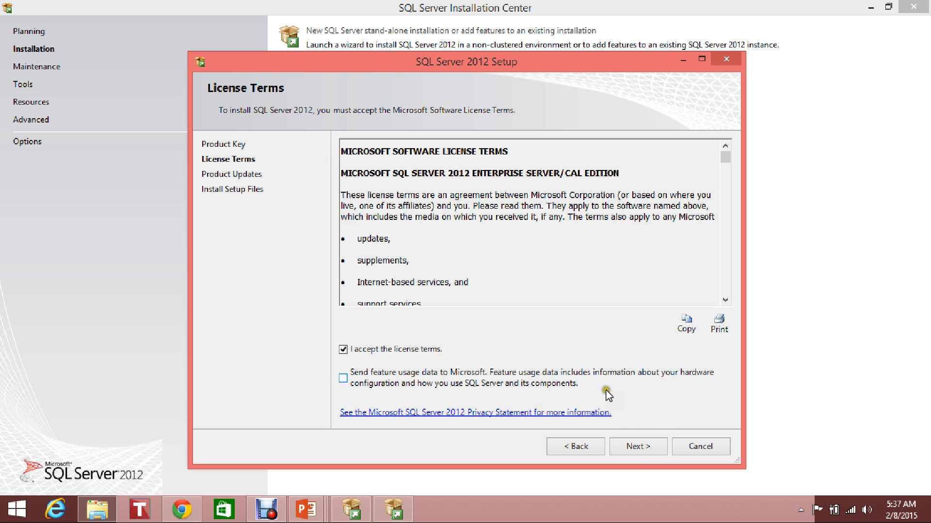
{"action": "left_click", "coordinate": [344, 378]}
{"action": "left_click", "coordinate": [638, 448]}
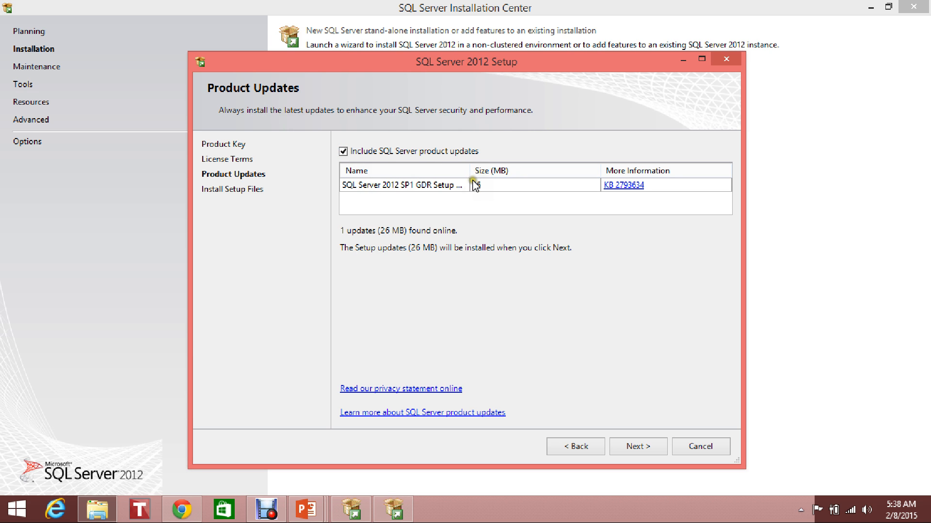
Widen the update list's Name column and install the setup files with the SQL Server product update included.
{"action": "left_click_drag", "start_coordinate": [468, 172], "coordinate": [523, 172]}
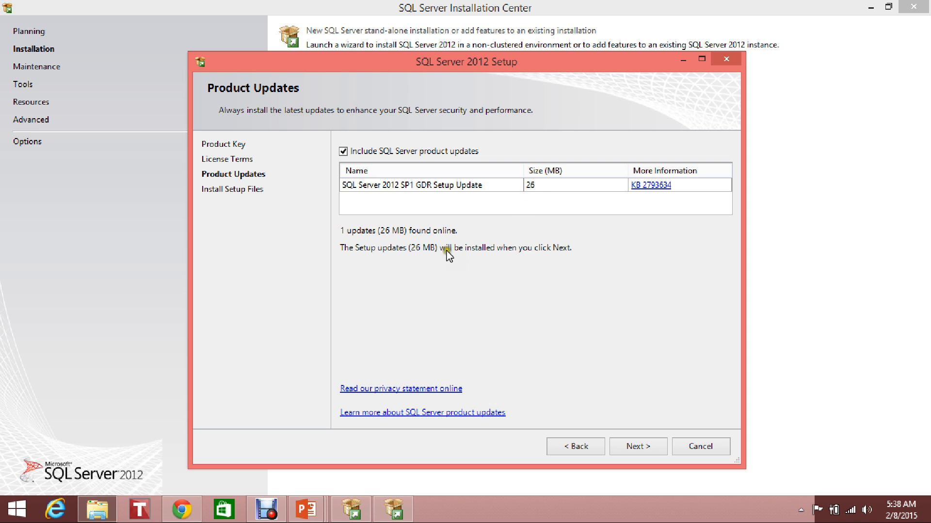
{"action": "left_click", "coordinate": [627, 447]}
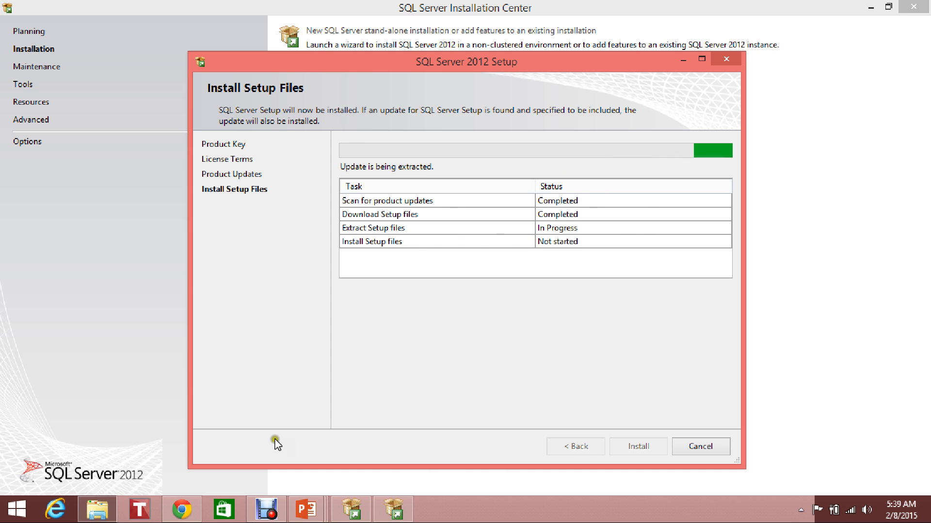
{"action": "mouse_move", "coordinate": [268, 517]}
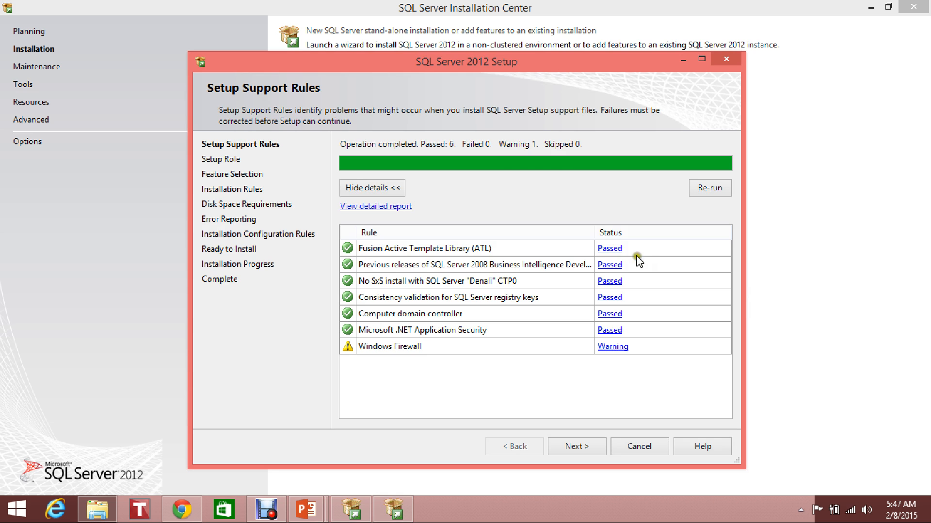
Move the setup window up slightly, continue past the support rules, and choose SQL Server Feature Installation as the setup role.
{"action": "left_click_drag", "start_coordinate": [410, 62], "coordinate": [422, 39]}
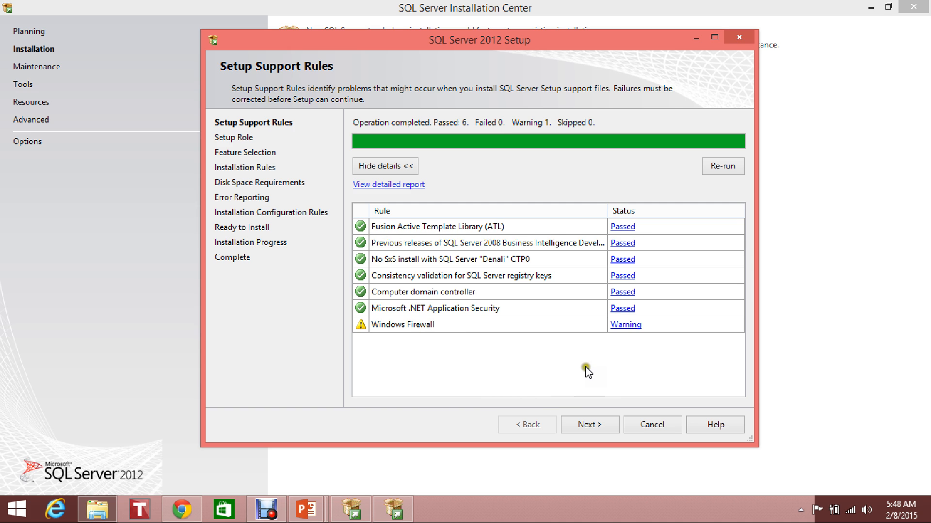
{"action": "left_click", "coordinate": [600, 428]}
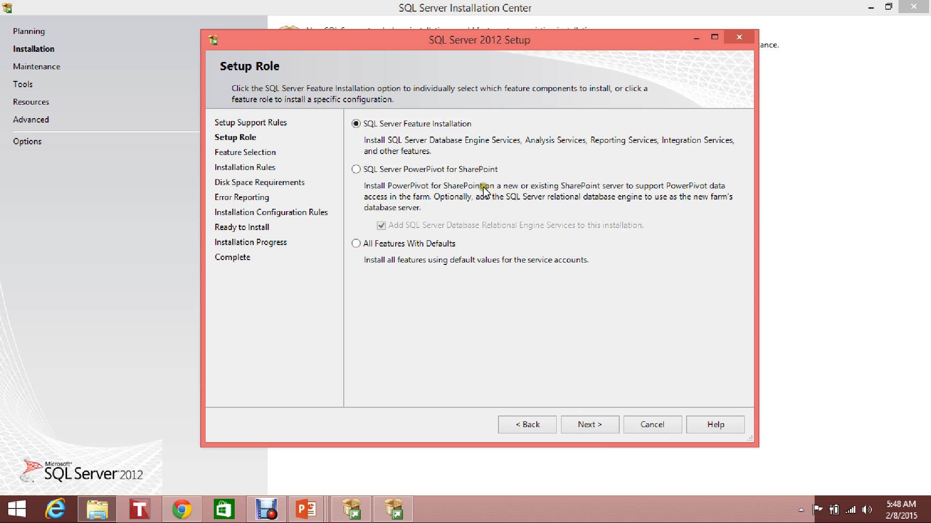
{"action": "left_click", "coordinate": [252, 83]}
{"action": "left_click", "coordinate": [453, 125]}
{"action": "left_click", "coordinate": [595, 428]}
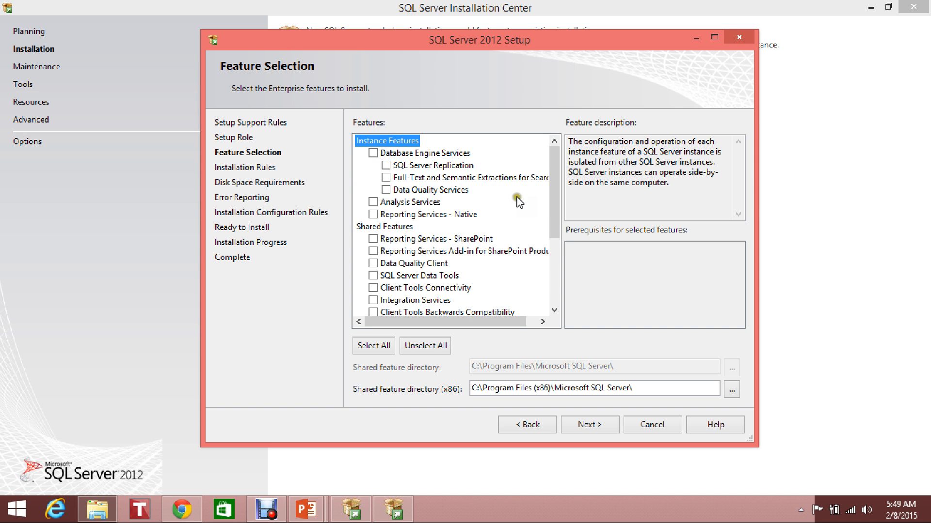
Try selecting Database Engine Services alone, try selecting all features, and clear the whole selection.
{"action": "mouse_move", "coordinate": [551, 169]}
{"action": "left_mouse_down"}
{"action": "mouse_move", "coordinate": [555, 243]}
{"action": "mouse_move", "coordinate": [549, 156]}
{"action": "left_mouse_up"}
{"action": "left_click", "coordinate": [372, 153]}
{"action": "left_click", "coordinate": [371, 154]}
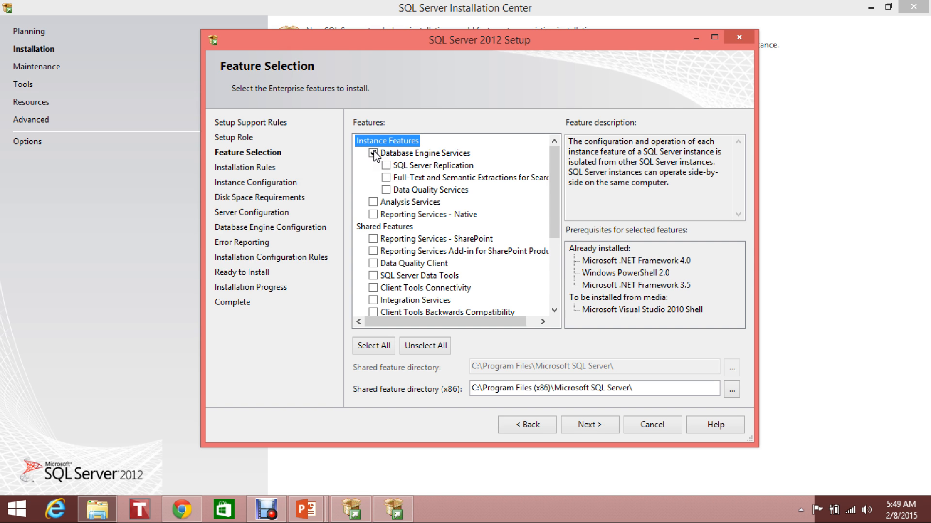
{"action": "left_click", "coordinate": [374, 154]}
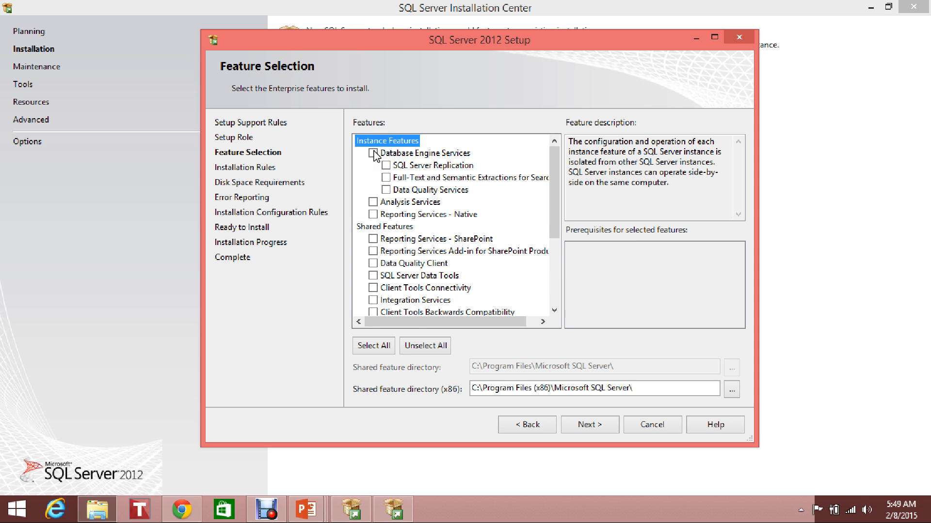
{"action": "left_click", "coordinate": [377, 346]}
{"action": "left_click", "coordinate": [376, 347]}
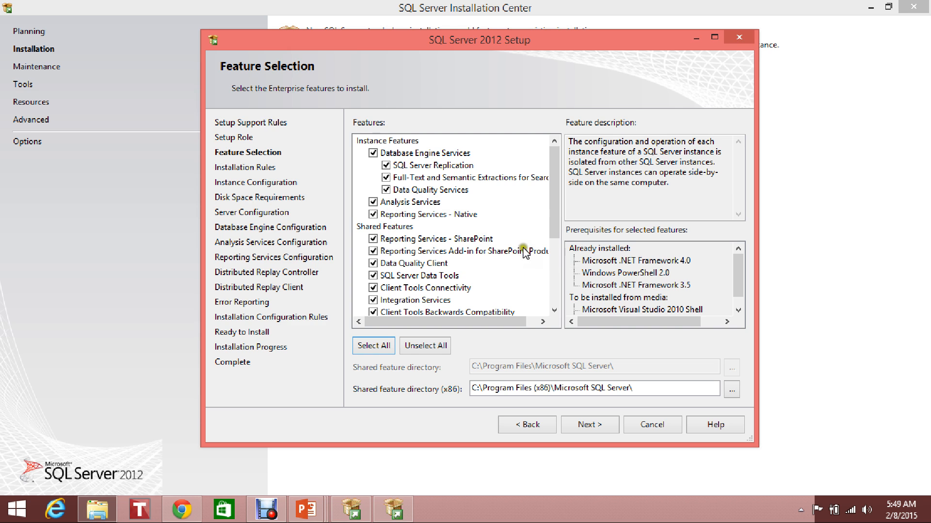
{"action": "left_click_drag", "start_coordinate": [737, 275], "coordinate": [733, 254]}
{"action": "left_click", "coordinate": [428, 348]}
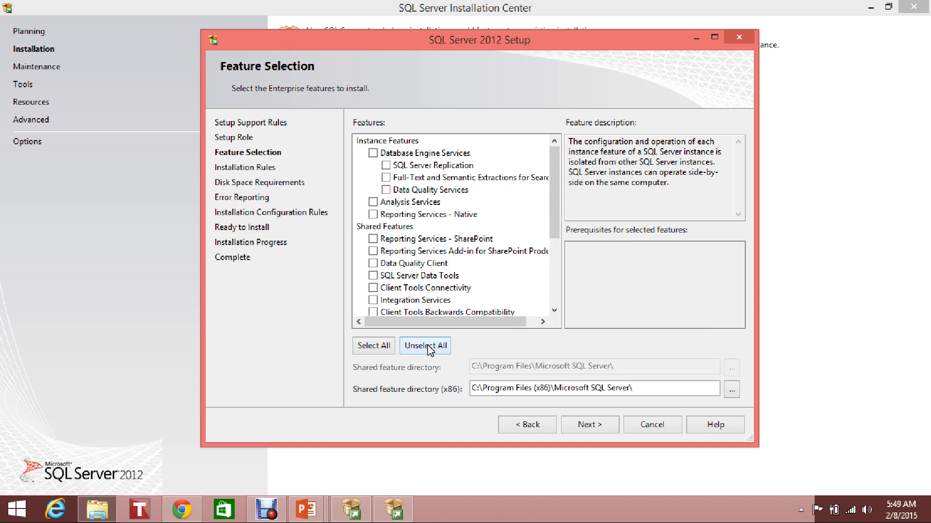
Try selecting Database Engine Services with Replication and Data Quality, Analysis Services, Reporting Services - Native and Management Tools - Basic, and clear all features.
{"action": "left_click", "coordinate": [374, 153]}
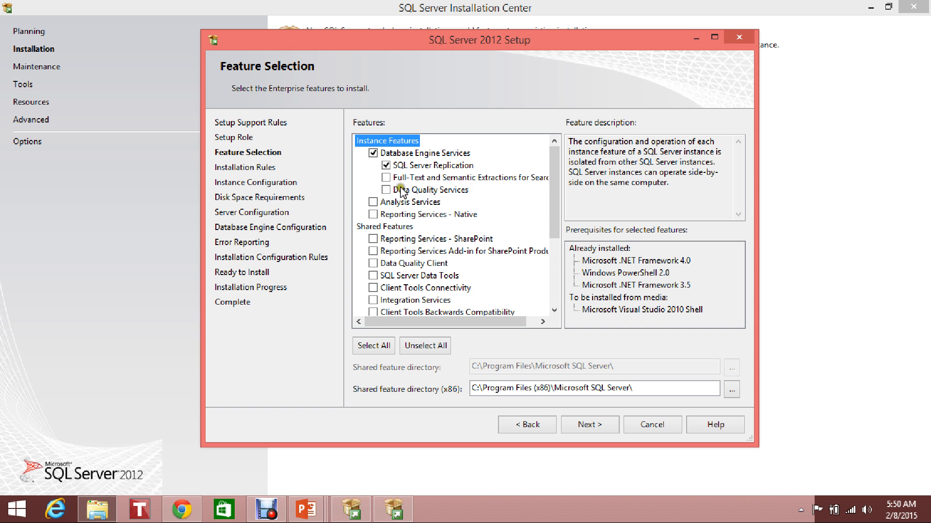
{"action": "left_click", "coordinate": [386, 189]}
{"action": "scroll", "coordinate": [408, 202], "scroll_direction": "down", "scroll_amount": 1}
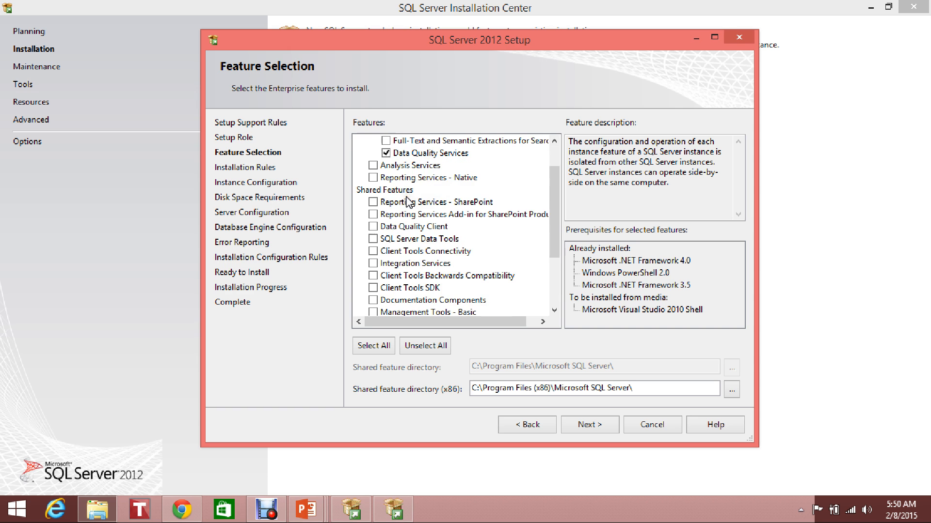
{"action": "scroll", "coordinate": [395, 192], "scroll_direction": "up", "scroll_amount": 1}
{"action": "left_click", "coordinate": [373, 202]}
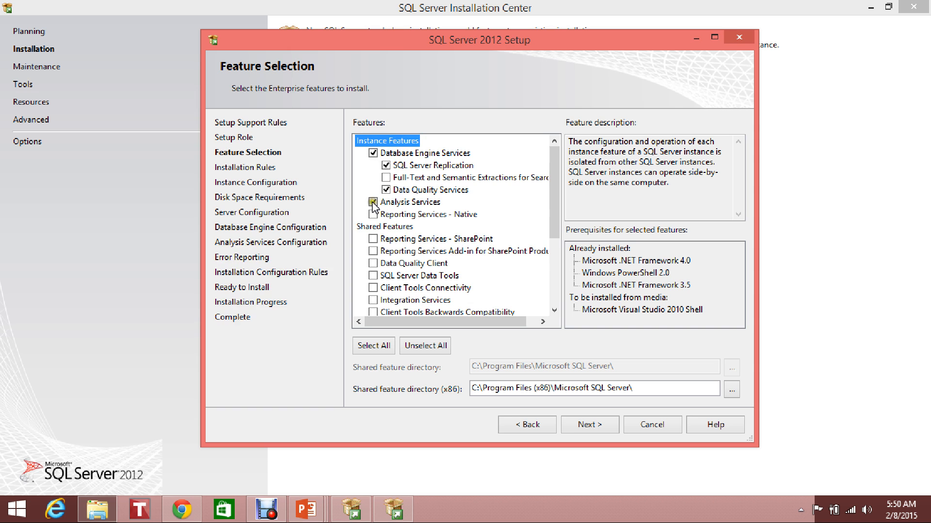
{"action": "left_click", "coordinate": [373, 214]}
{"action": "scroll", "coordinate": [417, 227], "scroll_direction": "down", "scroll_amount": 1}
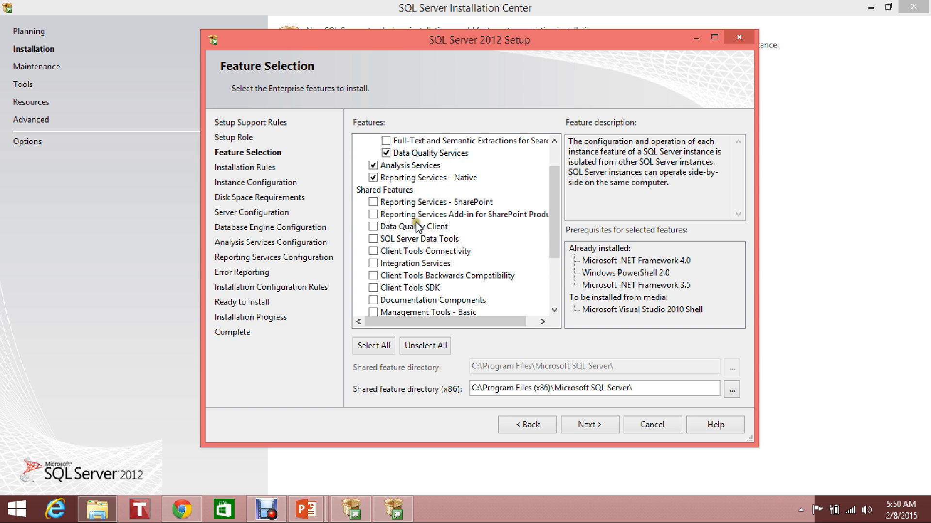
{"action": "scroll", "coordinate": [404, 214], "scroll_direction": "down", "scroll_amount": 1}
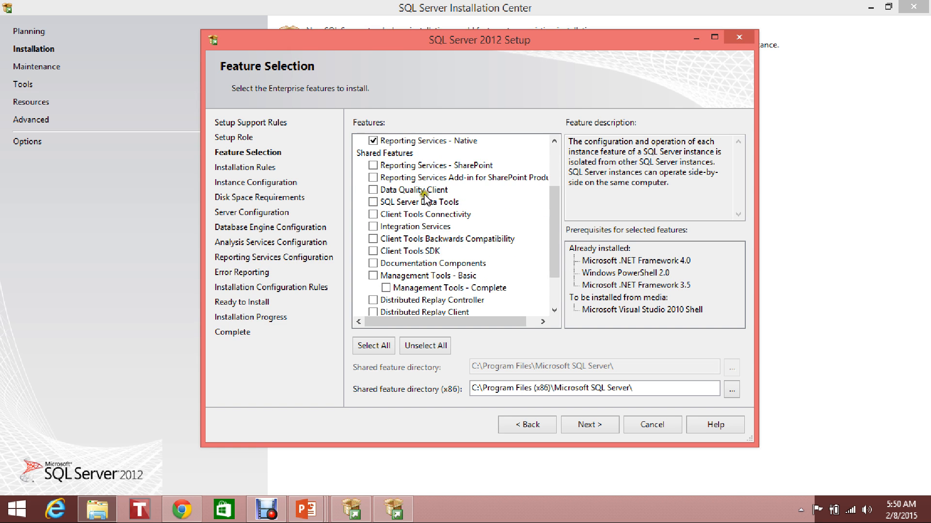
{"action": "scroll", "coordinate": [404, 194], "scroll_direction": "down", "scroll_amount": 2}
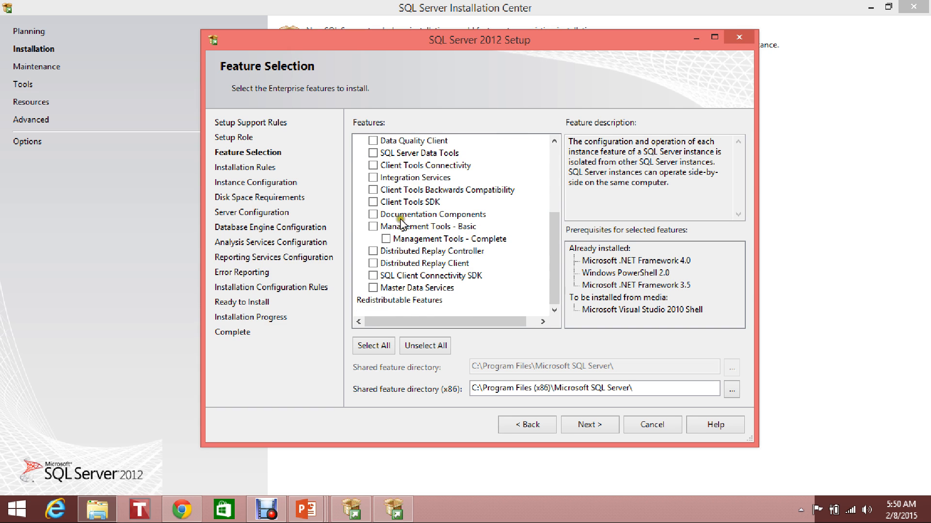
{"action": "left_click", "coordinate": [371, 226]}
{"action": "scroll", "coordinate": [409, 262], "scroll_direction": "up", "scroll_amount": 1}
{"action": "scroll", "coordinate": [411, 263], "scroll_direction": "up", "scroll_amount": 3}
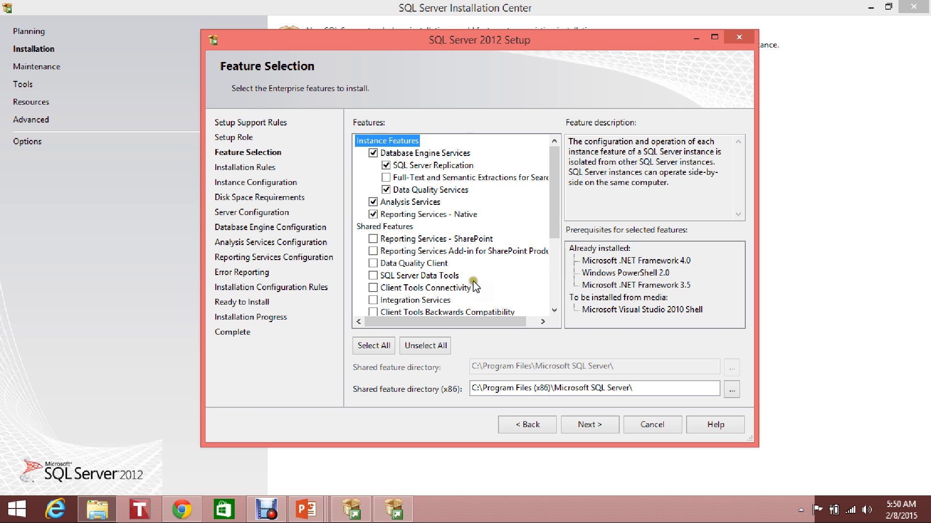
{"action": "left_click_drag", "start_coordinate": [561, 163], "coordinate": [548, 130]}
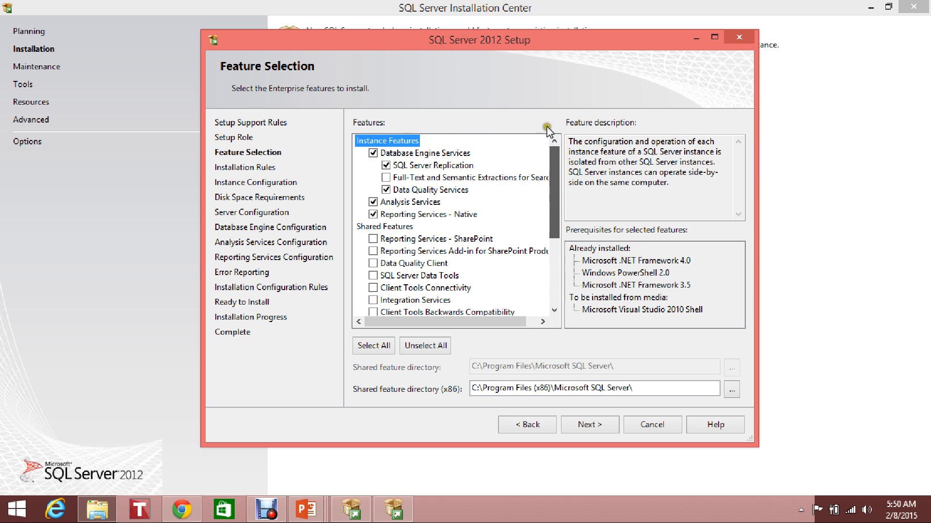
{"action": "left_click", "coordinate": [424, 345]}
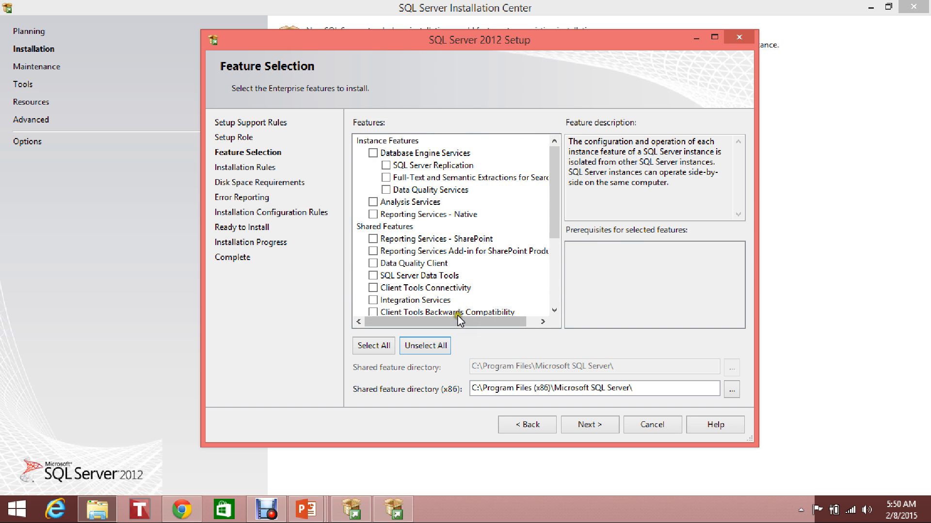
Select all features with the default shared directories and continue past the installation rules check.
{"action": "left_click", "coordinate": [377, 346]}
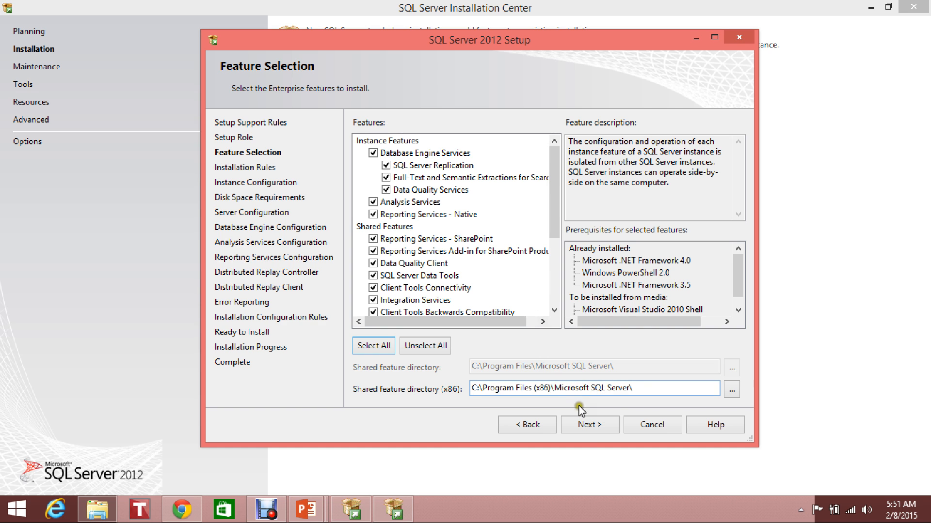
{"action": "left_click", "coordinate": [585, 424]}
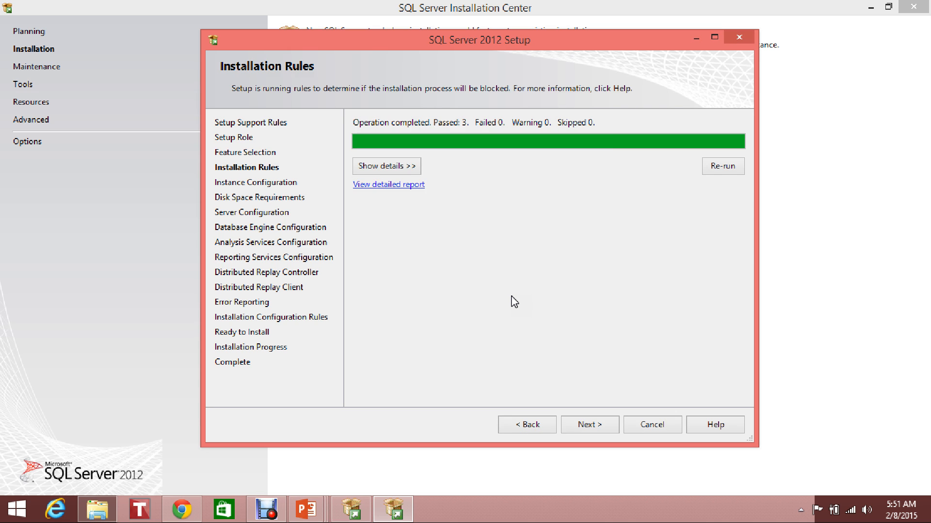
{"action": "left_click", "coordinate": [510, 297]}
{"action": "left_click", "coordinate": [510, 296]}
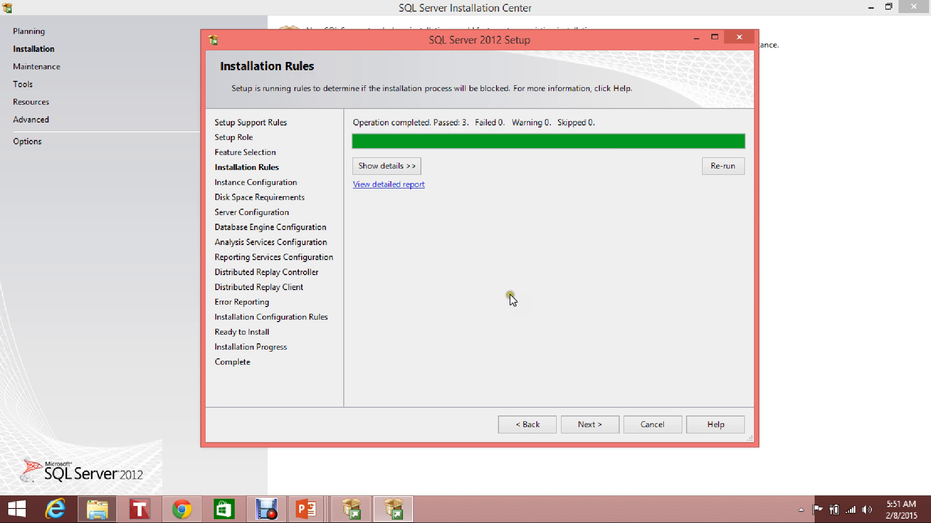
{"action": "left_click", "coordinate": [521, 271]}
{"action": "left_click", "coordinate": [592, 425]}
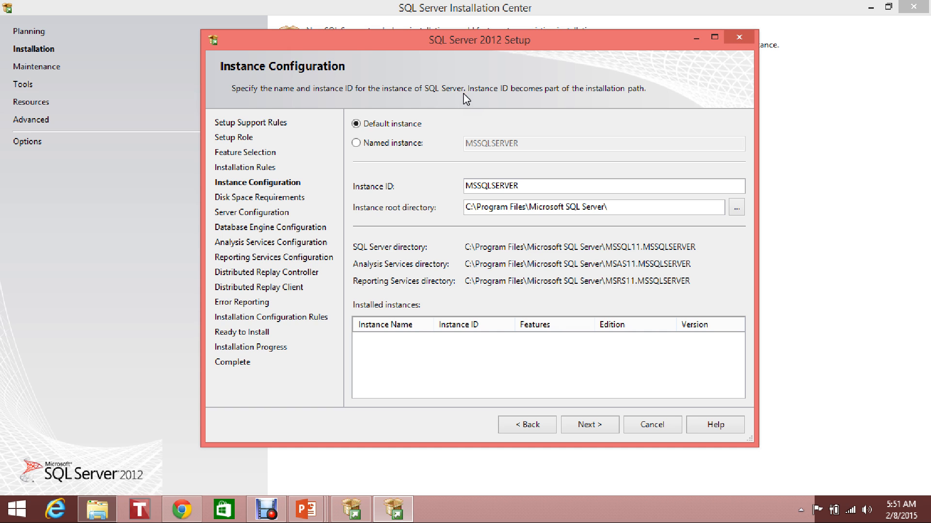
Keep the default instance with ID MSSQLSERVER and root directory C:\Program Files\Microsoft SQL Server\, and continue to the disk space requirements.
{"action": "left_click", "coordinate": [411, 124]}
{"action": "left_click", "coordinate": [410, 123]}
{"action": "left_click", "coordinate": [409, 122]}
{"action": "left_click", "coordinate": [476, 189]}
{"action": "left_click", "coordinate": [518, 209]}
{"action": "left_click", "coordinate": [590, 428]}
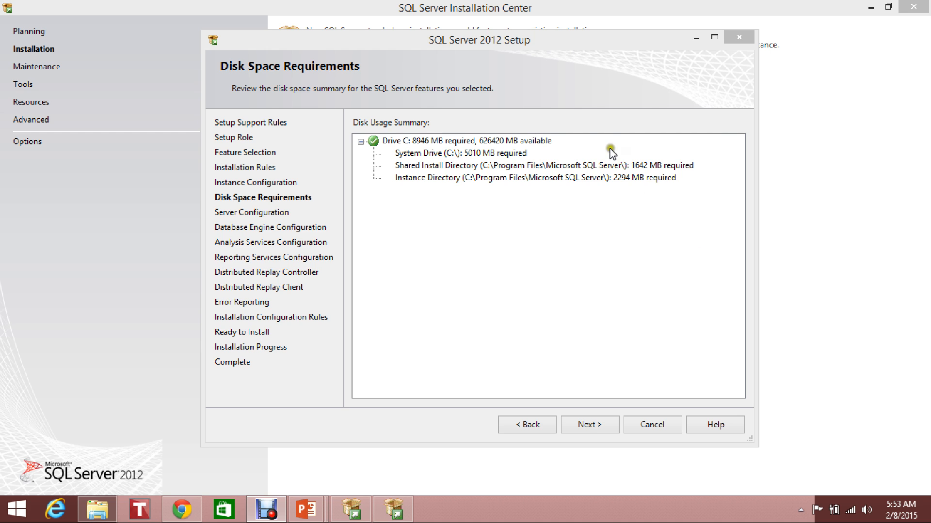
{"action": "left_click", "coordinate": [544, 37]}
{"action": "left_click", "coordinate": [544, 36]}
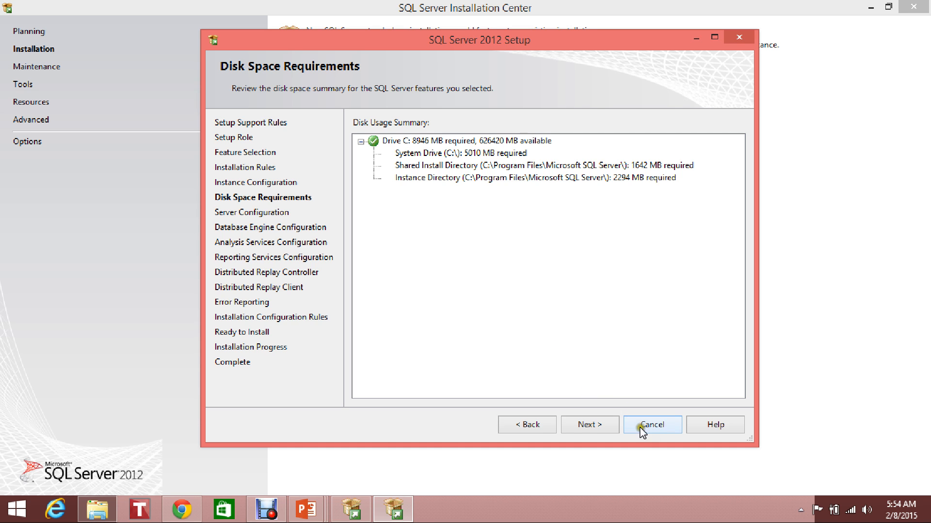
Continue past the disk space requirements, keep the default service accounts and startup types, and proceed to the Database Engine configuration.
{"action": "left_click", "coordinate": [590, 427]}
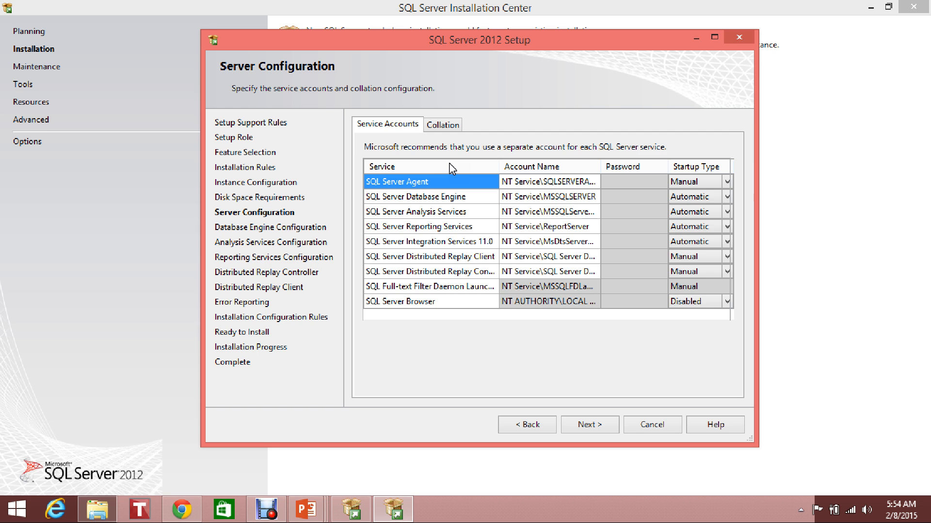
{"action": "left_click", "coordinate": [538, 261]}
{"action": "left_click", "coordinate": [550, 181]}
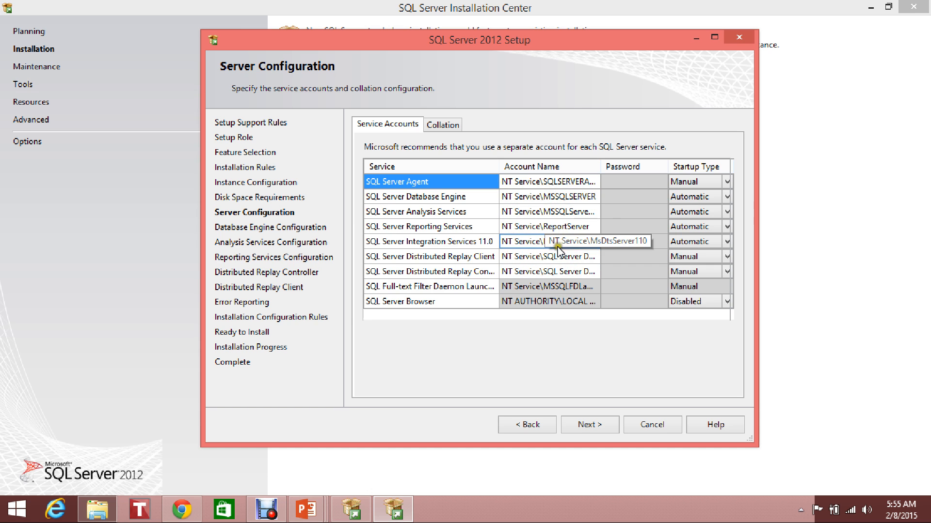
{"action": "left_click", "coordinate": [599, 425]}
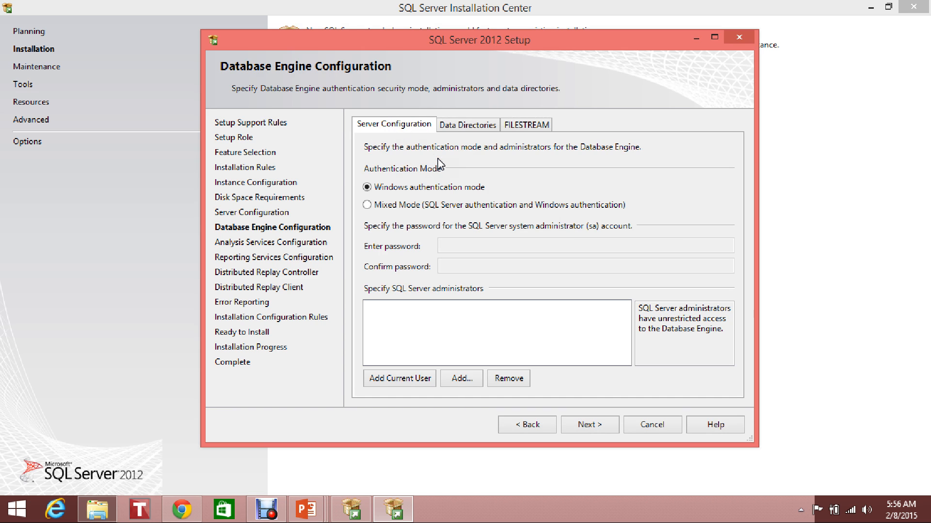
Keep Windows authentication mode for the Database Engine, add the current user as SQL Server administrator, and continue.
{"action": "mouse_move", "coordinate": [440, 158]}
{"action": "left_mouse_down"}
{"action": "mouse_move", "coordinate": [512, 160]}
{"action": "mouse_move", "coordinate": [465, 161]}
{"action": "mouse_move", "coordinate": [452, 185]}
{"action": "mouse_move", "coordinate": [461, 187]}
{"action": "left_mouse_up"}
{"action": "left_click", "coordinate": [384, 206]}
{"action": "mouse_move", "coordinate": [383, 209]}
{"action": "left_mouse_down"}
{"action": "mouse_move", "coordinate": [522, 209]}
{"action": "mouse_move", "coordinate": [521, 217]}
{"action": "left_mouse_up"}
{"action": "left_click", "coordinate": [402, 337]}
{"action": "left_click", "coordinate": [402, 334]}
{"action": "left_click", "coordinate": [403, 378]}
{"action": "left_click", "coordinate": [402, 381]}
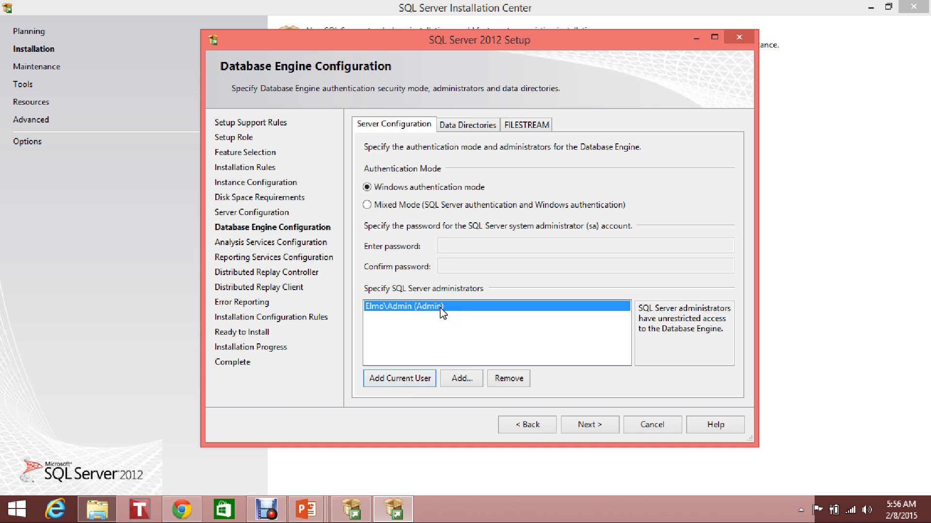
{"action": "left_click", "coordinate": [462, 378]}
{"action": "left_click", "coordinate": [582, 425]}
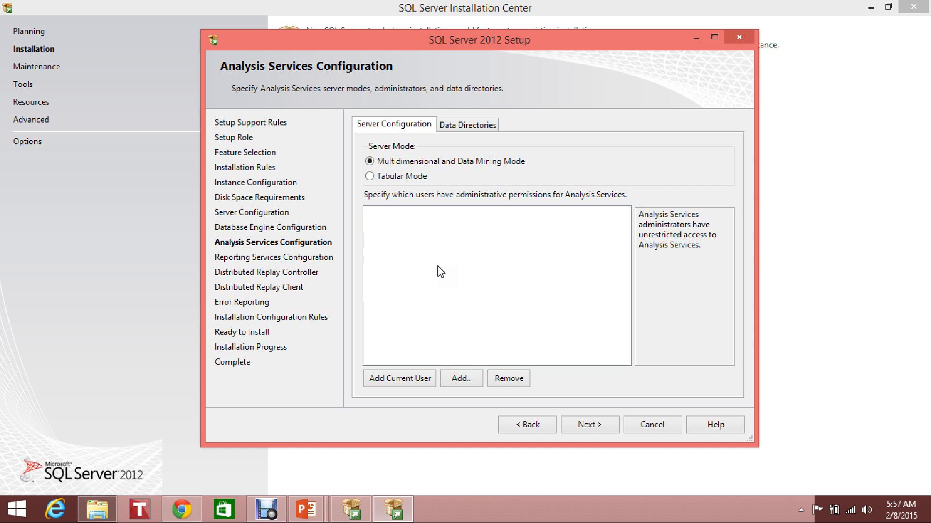
Keep Multidimensional and Data Mining Mode for Analysis Services, add the current user as administrator, and continue.
{"action": "left_click", "coordinate": [398, 379]}
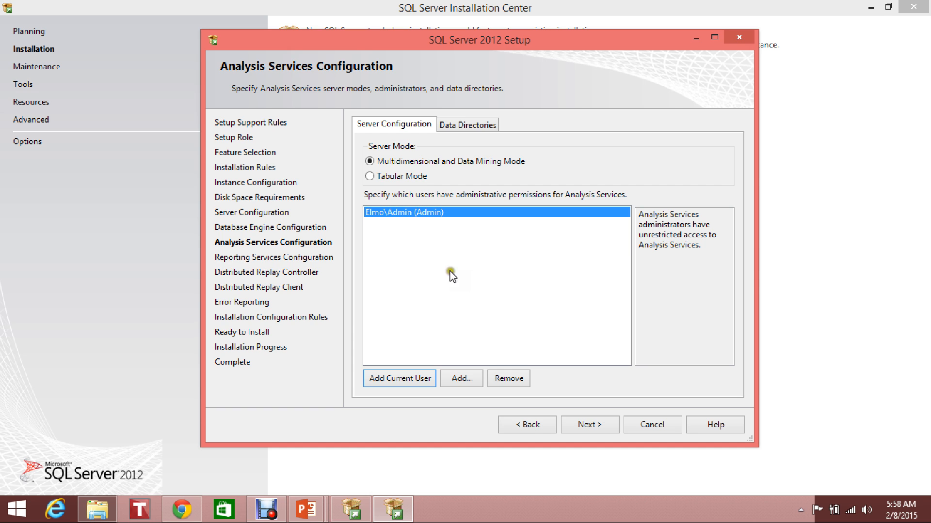
{"action": "left_click", "coordinate": [466, 252]}
{"action": "left_click", "coordinate": [402, 213]}
{"action": "left_click", "coordinate": [590, 427]}
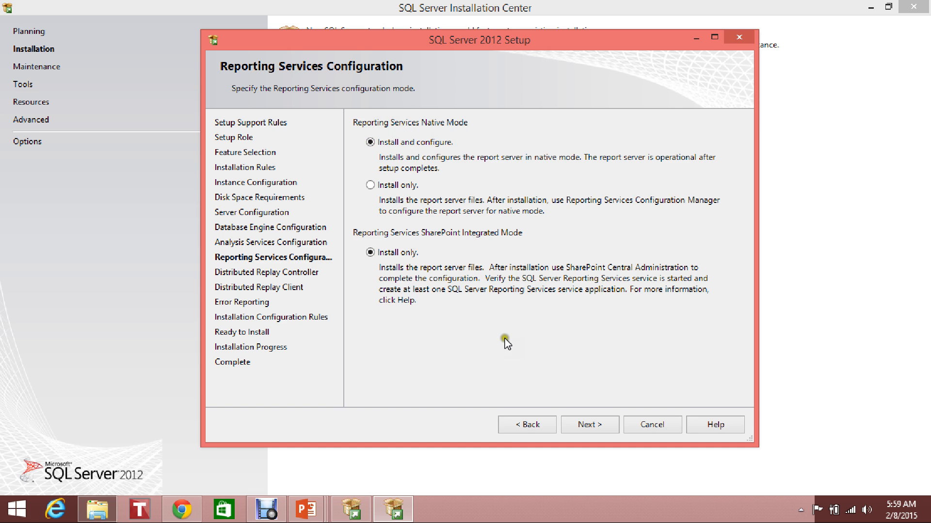
Keep the default Reporting Services modes, grant the current user Distributed Replay Controller permissions, and continue.
{"action": "left_click", "coordinate": [585, 425]}
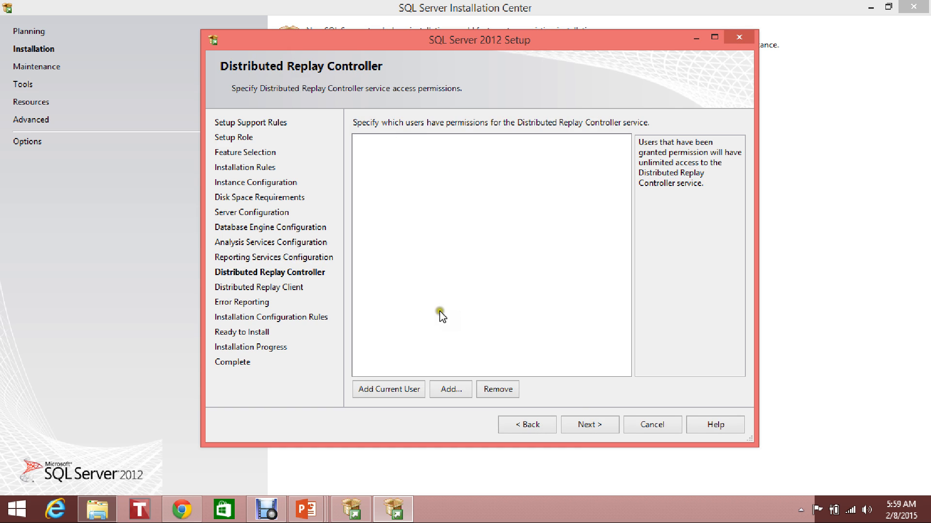
{"action": "left_click", "coordinate": [404, 390]}
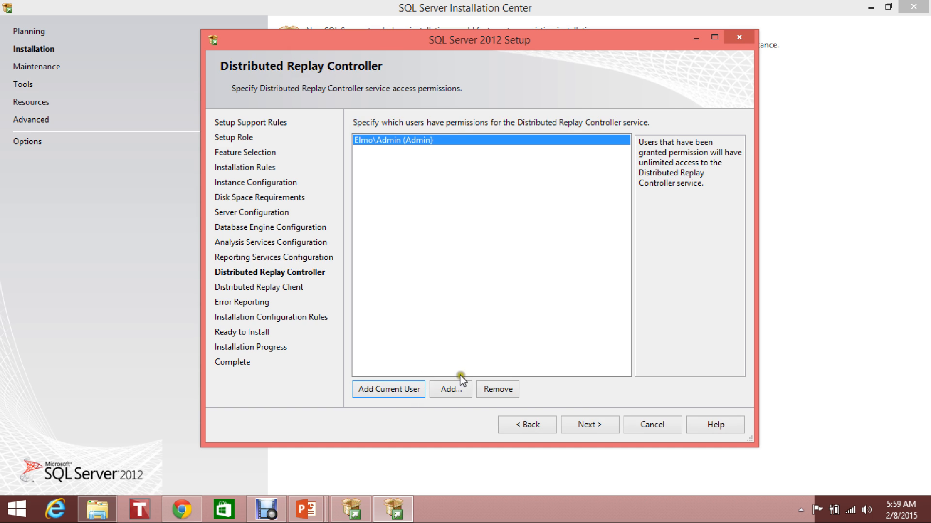
{"action": "left_click", "coordinate": [583, 426]}
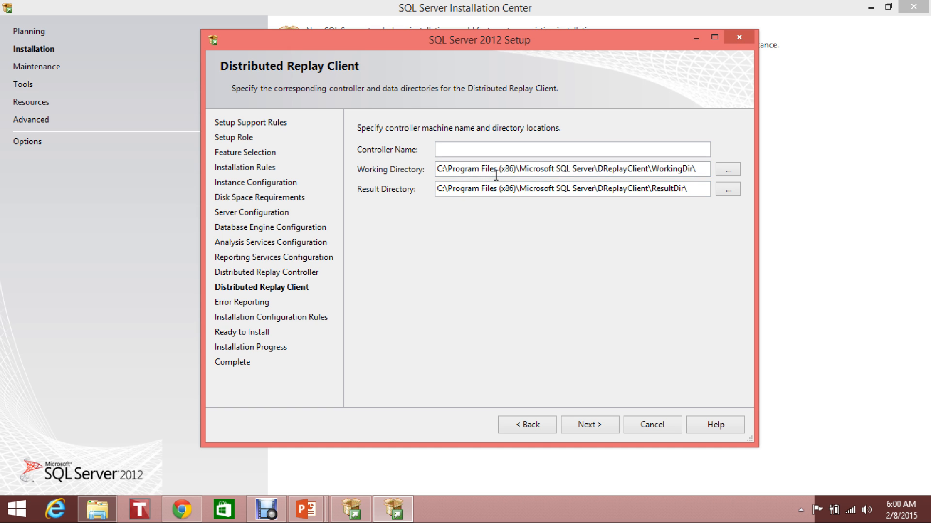
Keep the default Distributed Replay Client directories, enable sending error reports to Microsoft, and continue past the installation configuration rules.
{"action": "left_click", "coordinate": [591, 424]}
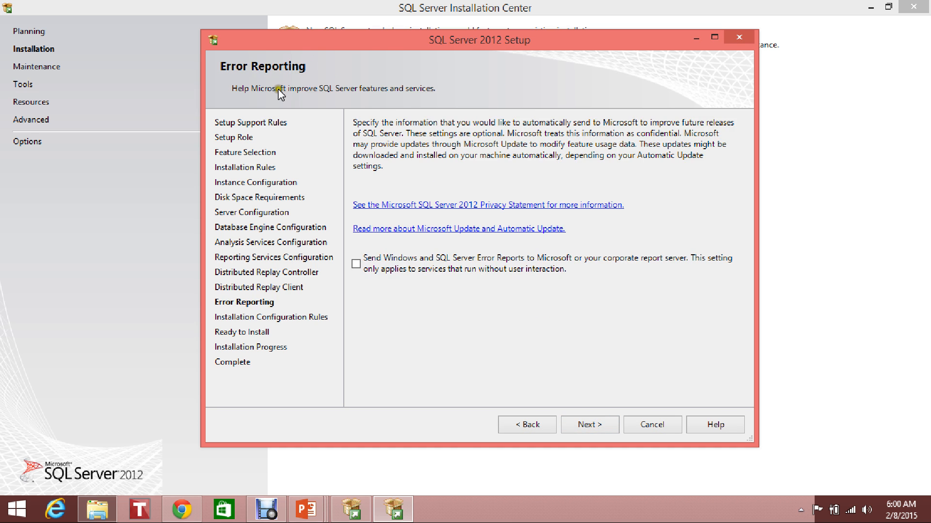
{"action": "left_click", "coordinate": [357, 264]}
{"action": "left_click", "coordinate": [594, 428]}
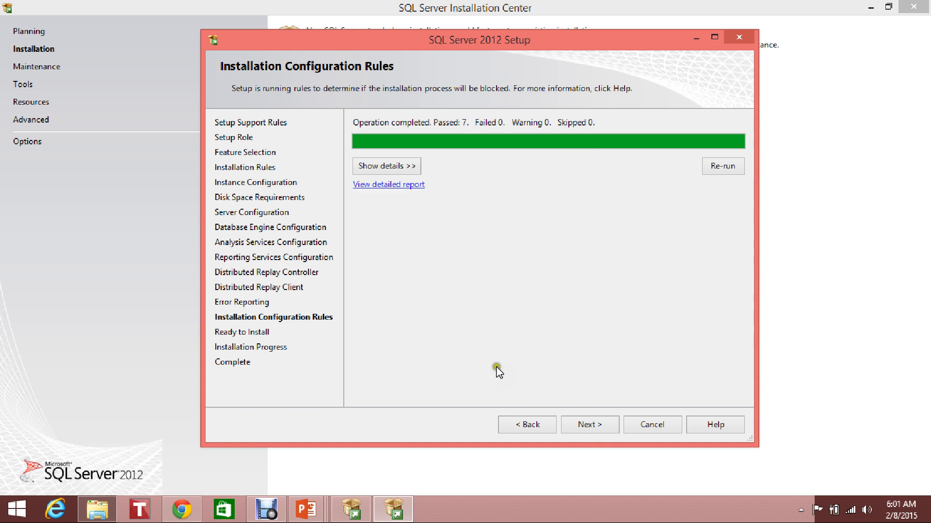
{"action": "left_click", "coordinate": [587, 425]}
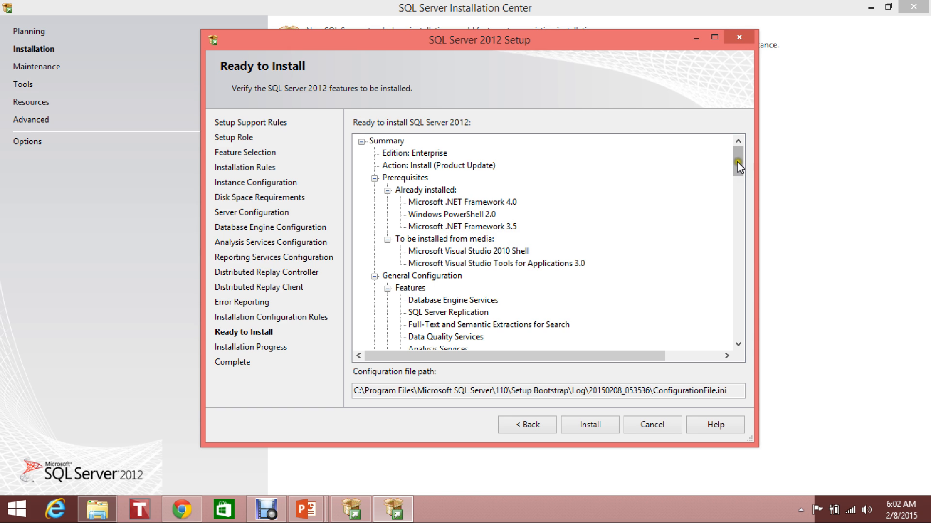
Review the features, instance configuration and shared features in the ready-to-install summary, and start the installation.
{"action": "left_click_drag", "start_coordinate": [740, 167], "coordinate": [737, 181]}
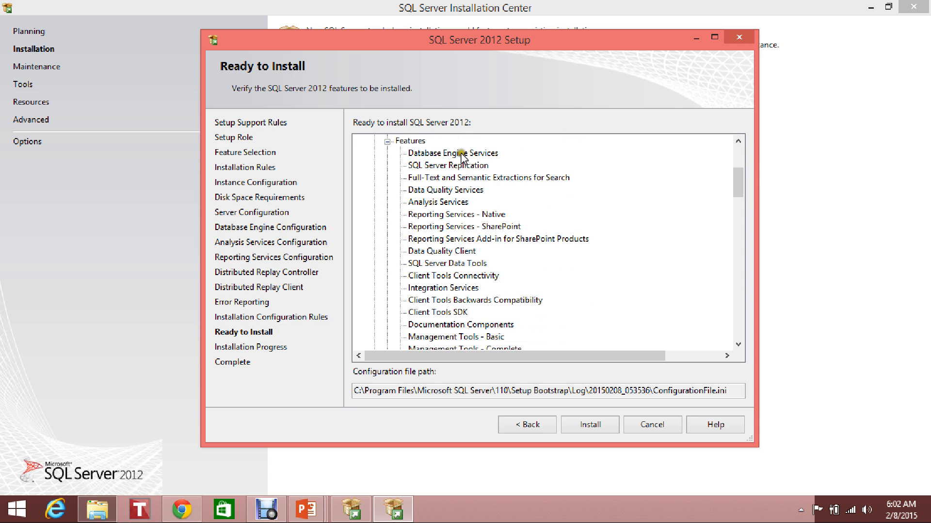
{"action": "left_click", "coordinate": [388, 141]}
{"action": "left_click", "coordinate": [387, 141]}
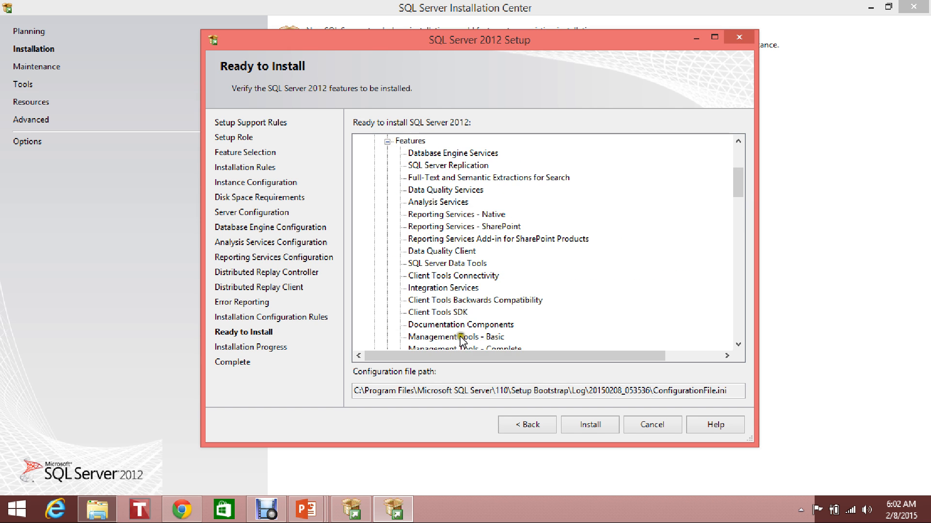
{"action": "left_click_drag", "start_coordinate": [741, 191], "coordinate": [739, 230]}
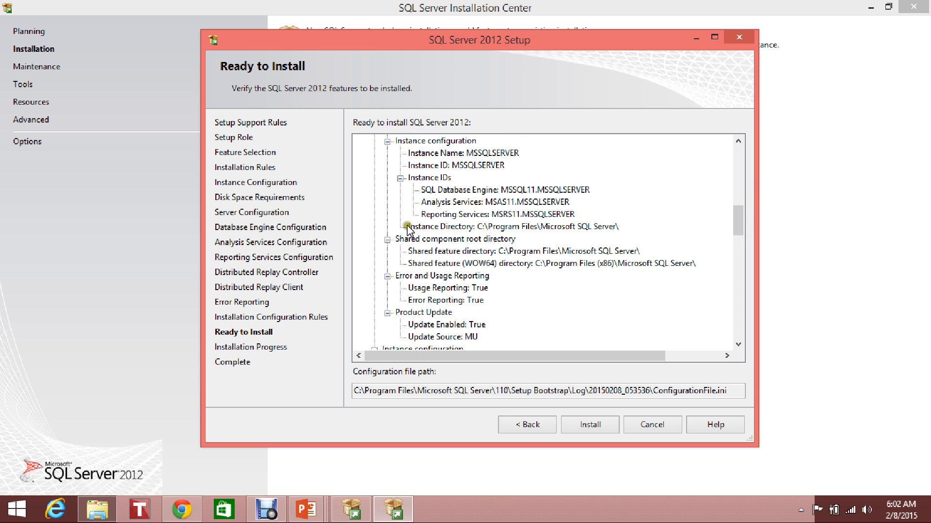
{"action": "left_click_drag", "start_coordinate": [738, 217], "coordinate": [751, 337]}
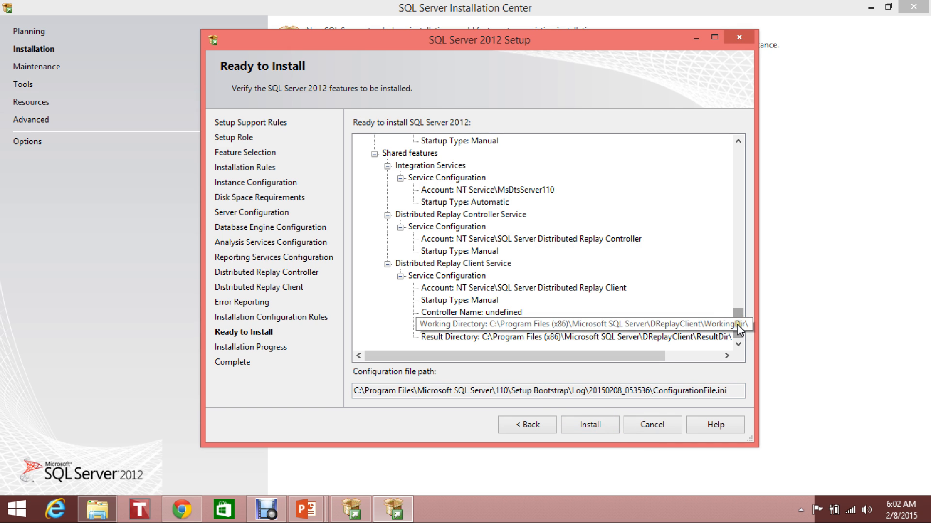
{"action": "left_click", "coordinate": [518, 428]}
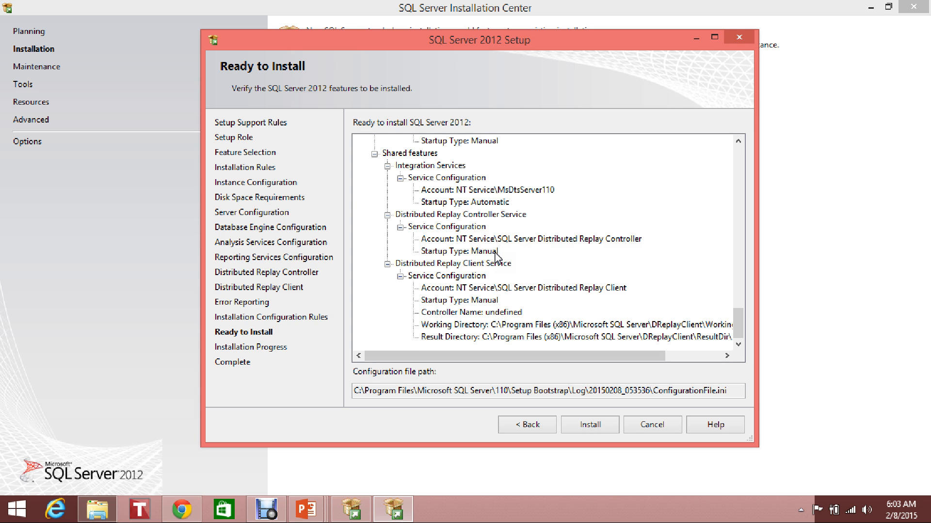
{"action": "left_click_drag", "start_coordinate": [735, 305], "coordinate": [740, 138]}
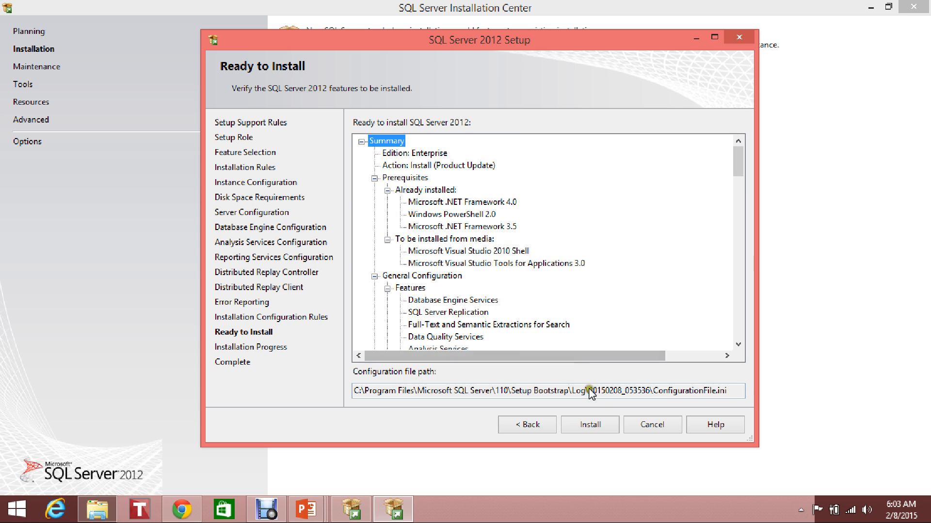
{"action": "left_click", "coordinate": [588, 426]}
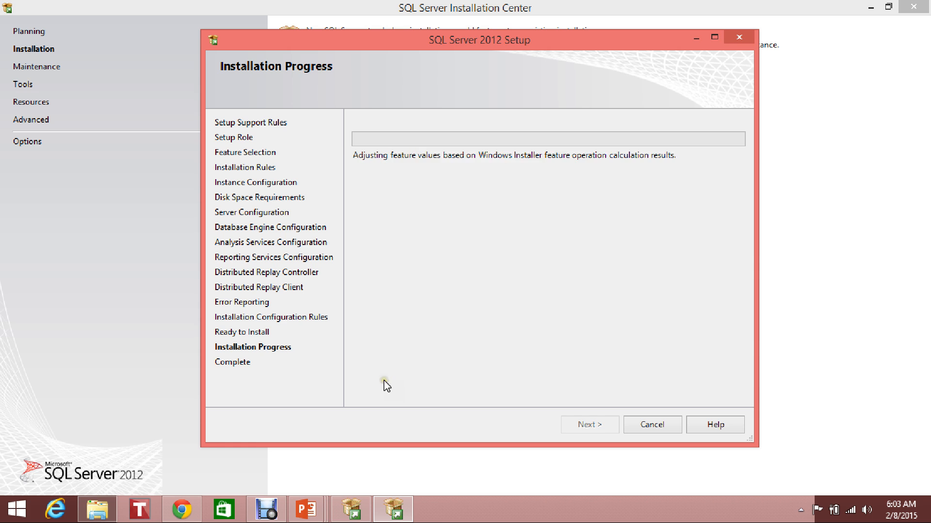
{"action": "mouse_move", "coordinate": [285, 520]}
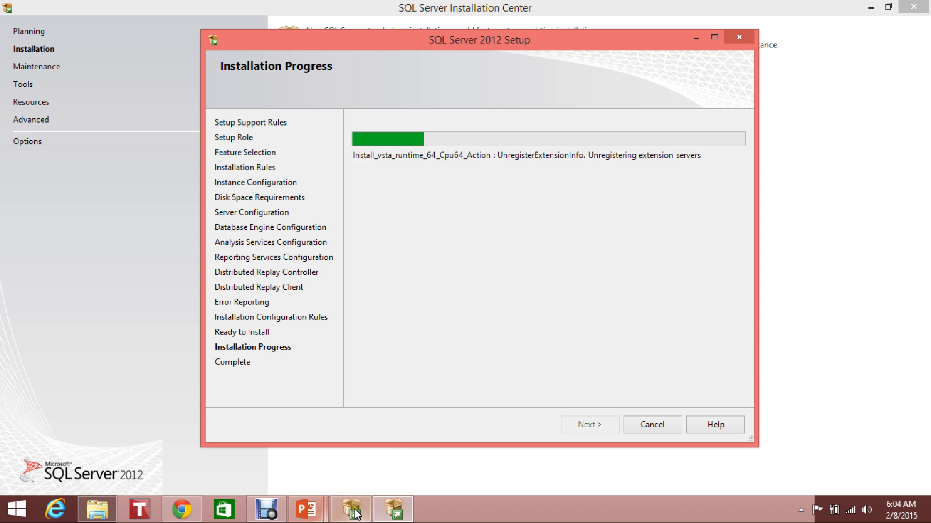
{"action": "left_click", "coordinate": [263, 518]}
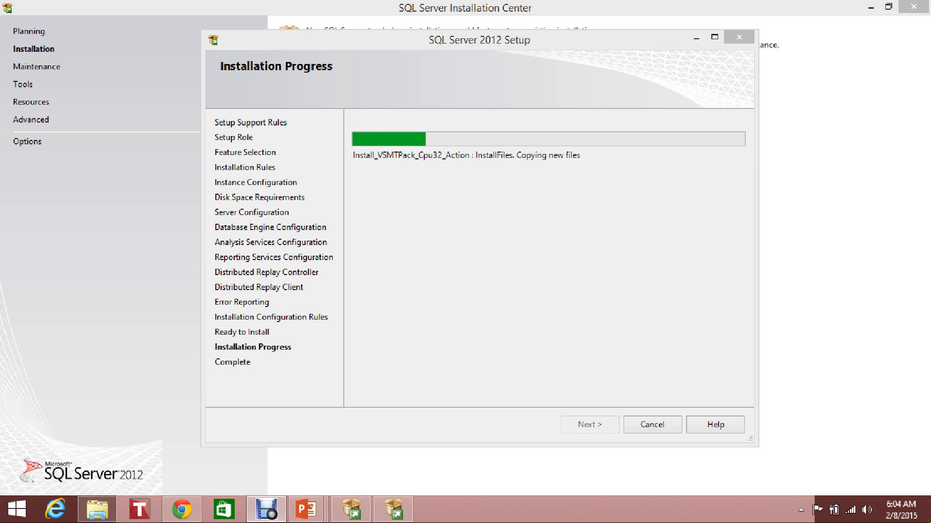
{"action": "mouse_move", "coordinate": [928, 459]}
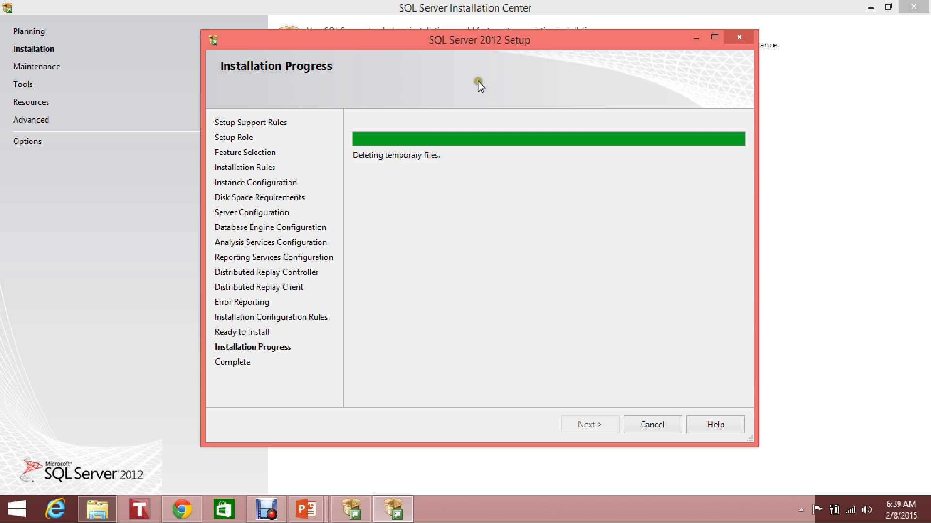
Move the setup window slightly higher and dismiss the Norton Monthly Report covering it.
{"action": "left_click_drag", "start_coordinate": [440, 37], "coordinate": [441, 19]}
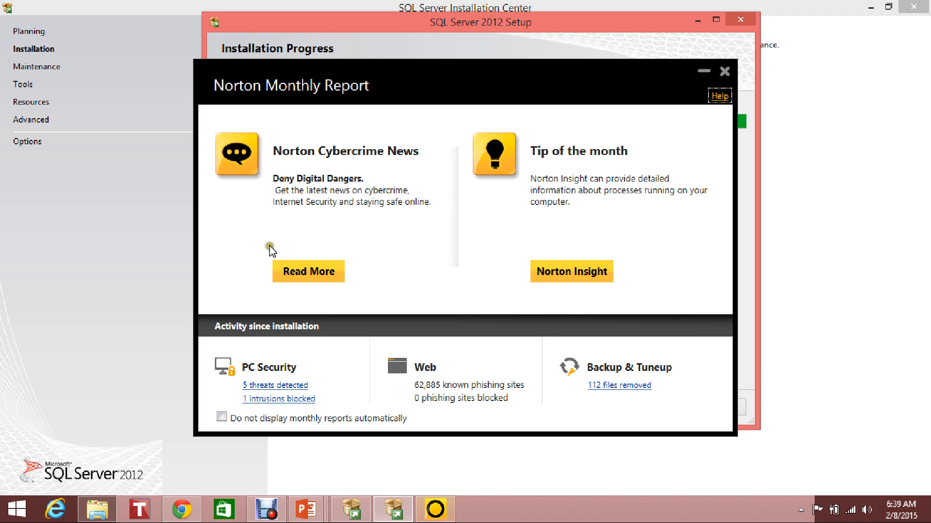
{"action": "left_click", "coordinate": [724, 72]}
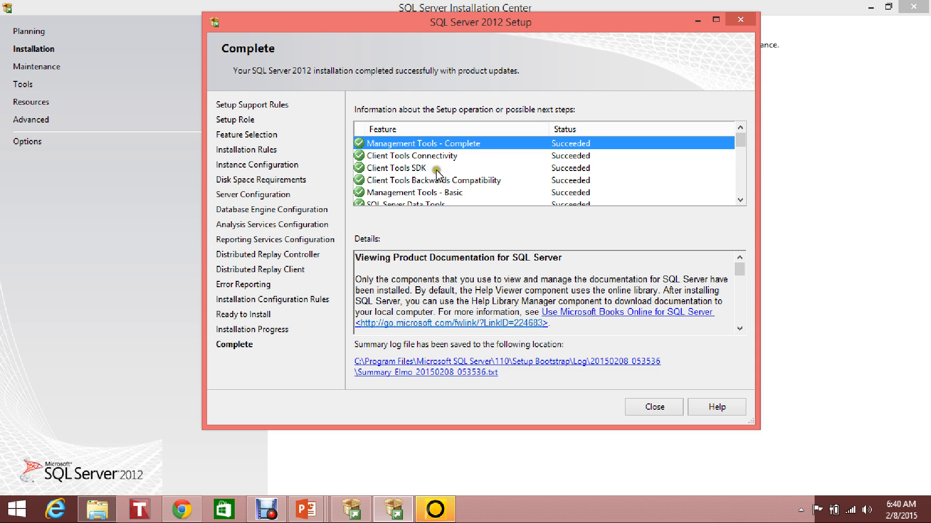
Check the setup status of every installed feature through the end of the list, and close the setup wizard.
{"action": "left_click", "coordinate": [373, 216]}
{"action": "left_click", "coordinate": [386, 156]}
{"action": "left_click", "coordinate": [388, 168]}
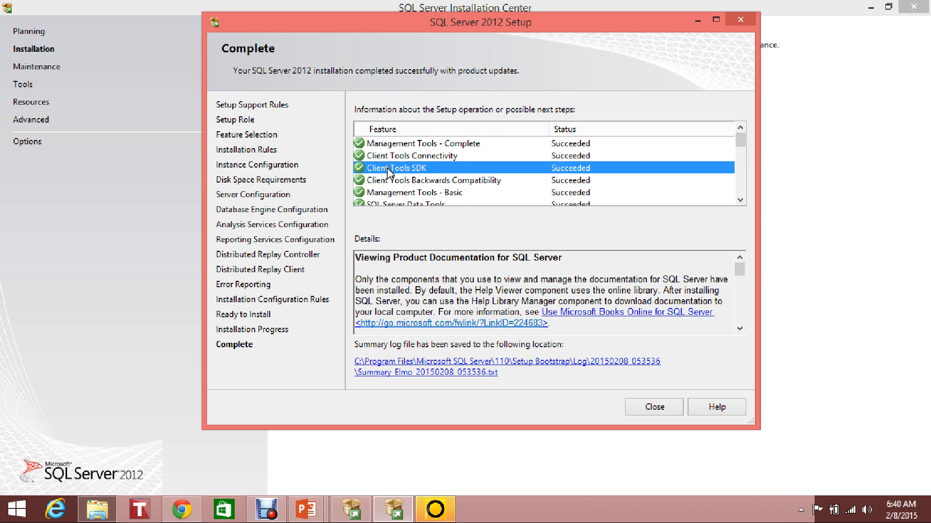
{"action": "left_click", "coordinate": [388, 181]}
{"action": "left_click", "coordinate": [393, 192]}
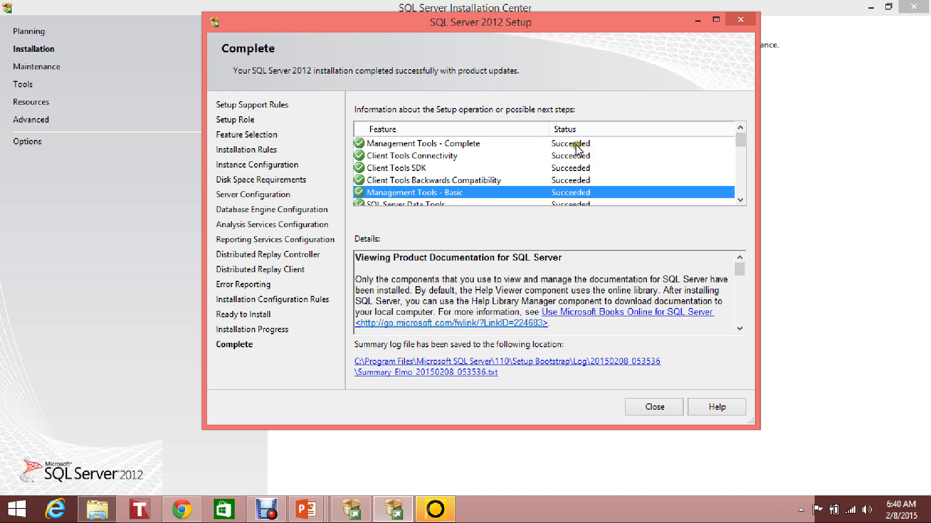
{"action": "left_click_drag", "start_coordinate": [736, 150], "coordinate": [733, 124]}
{"action": "left_click_drag", "start_coordinate": [739, 154], "coordinate": [742, 196]}
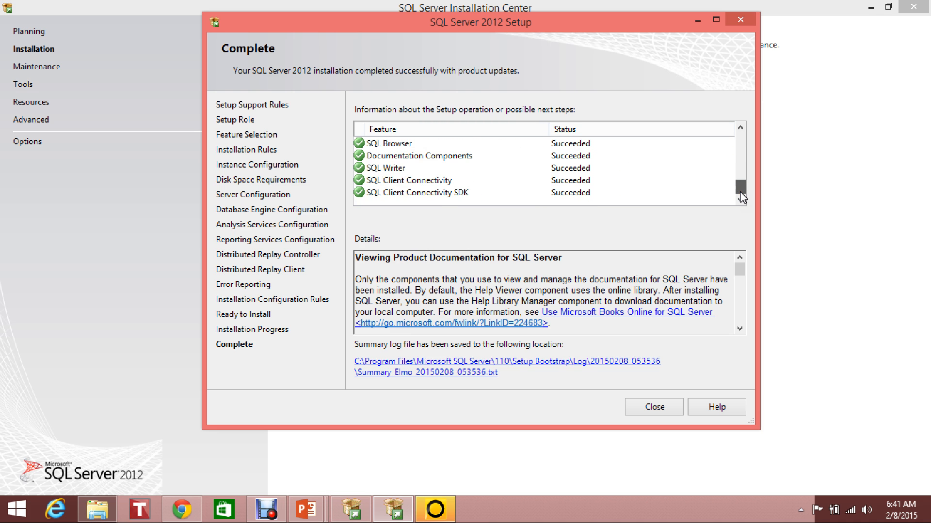
{"action": "scroll", "coordinate": [579, 141], "scroll_direction": "up", "scroll_amount": 7}
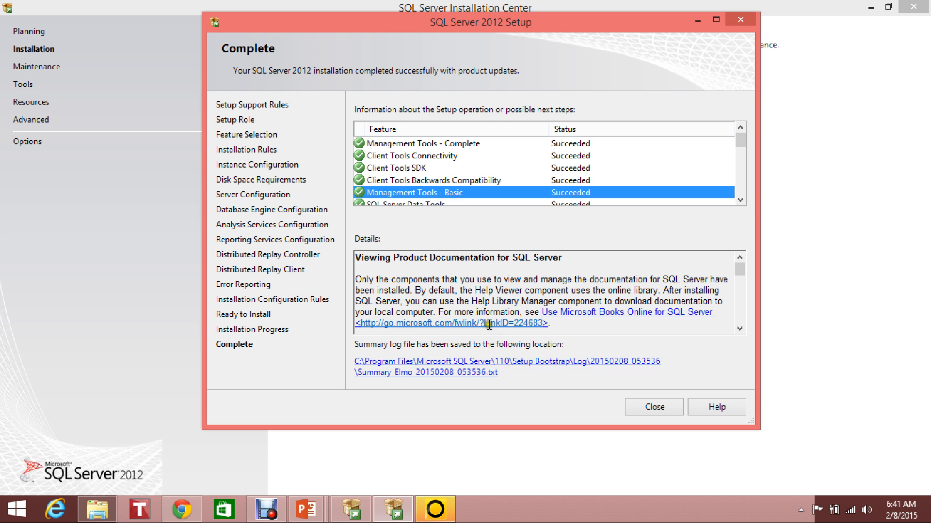
{"action": "left_click", "coordinate": [654, 408]}
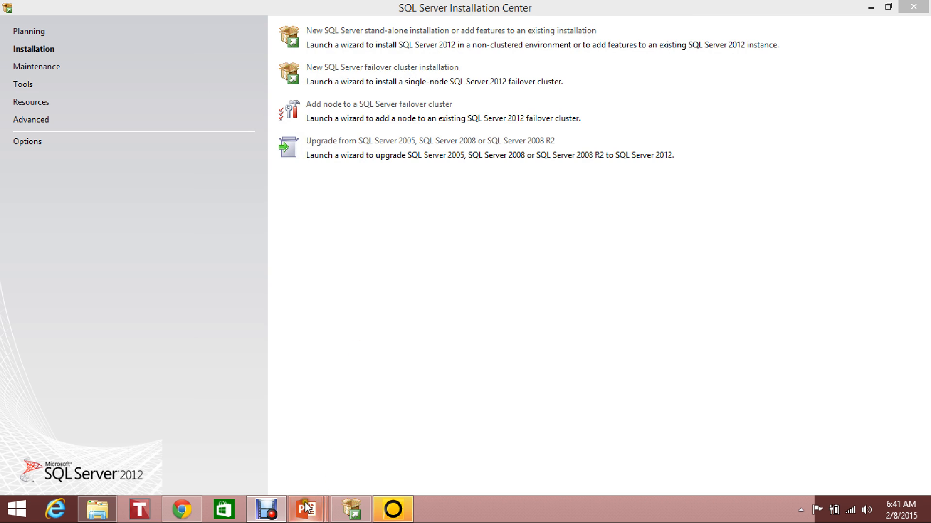
Open the full list of installed apps and look through the Microsoft SQL Server 2012 group for SQL Server Management Studio.
{"action": "mouse_move", "coordinate": [273, 513]}
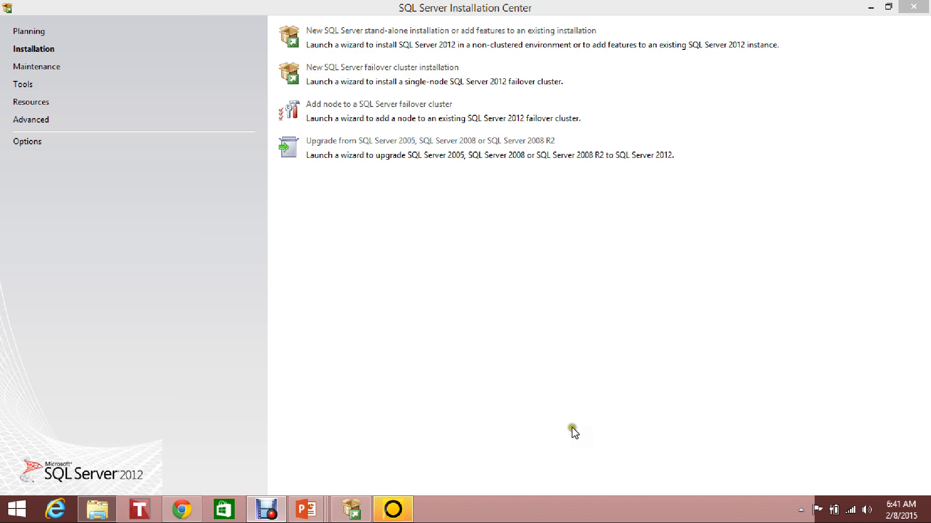
{"action": "key", "text": "super"}
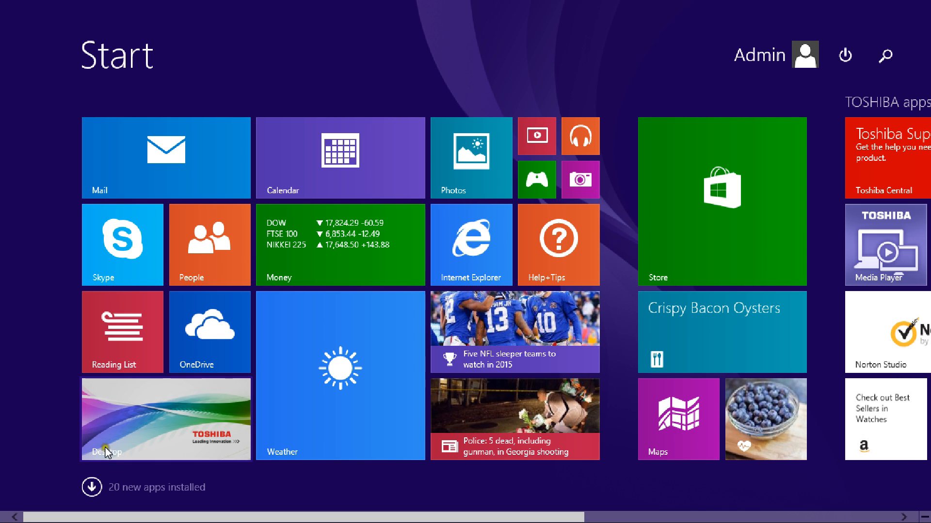
{"action": "left_click", "coordinate": [92, 486]}
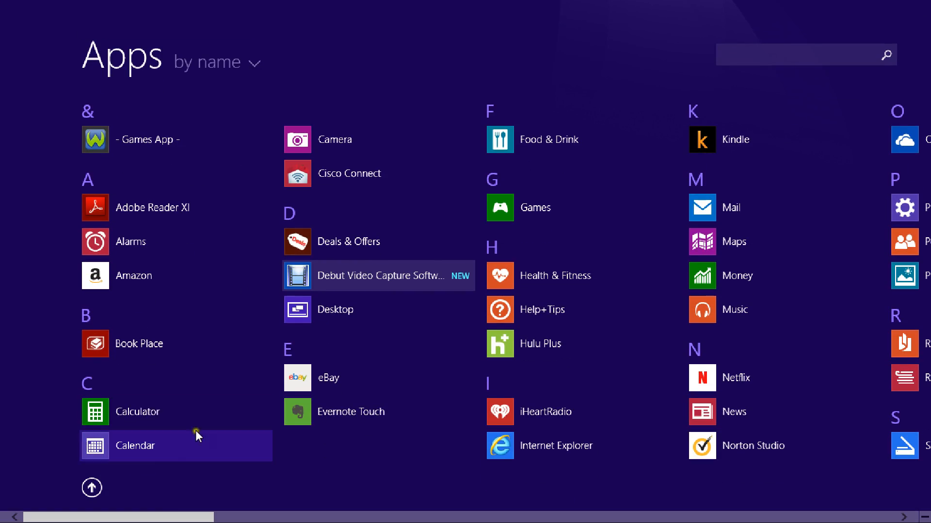
{"action": "left_click_drag", "start_coordinate": [170, 517], "coordinate": [588, 518]}
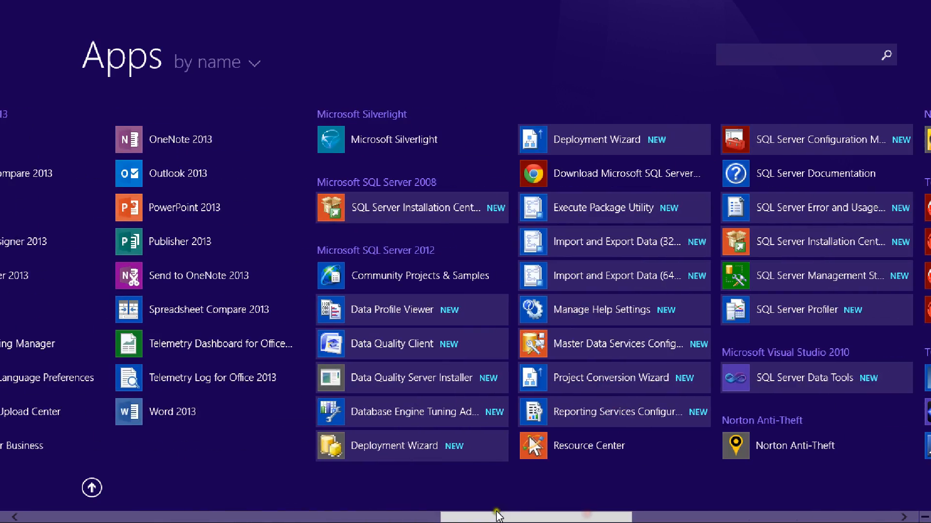
{"action": "left_click_drag", "start_coordinate": [493, 517], "coordinate": [536, 519]}
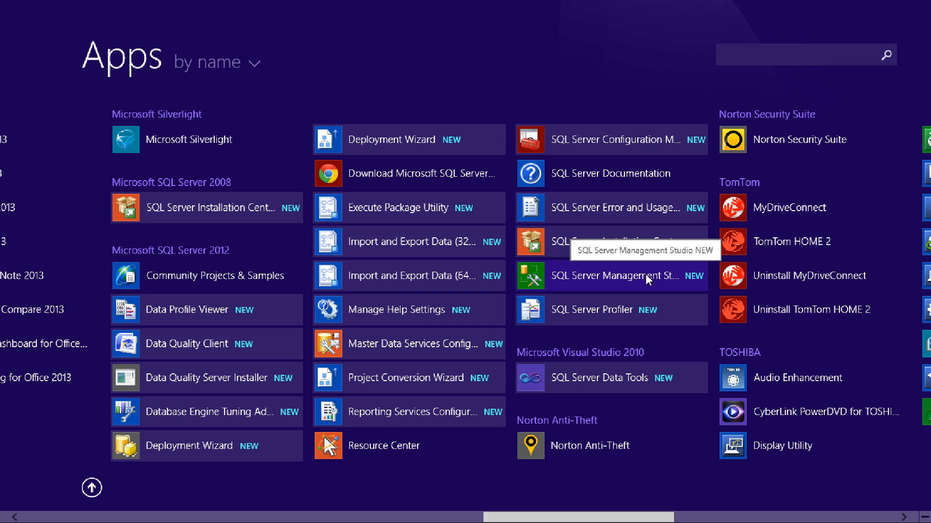
Launch SQL Server Management Studio, minimize PowerPoint, and connect to the ELMO Database Engine with Windows Authentication.
{"action": "left_click", "coordinate": [615, 273]}
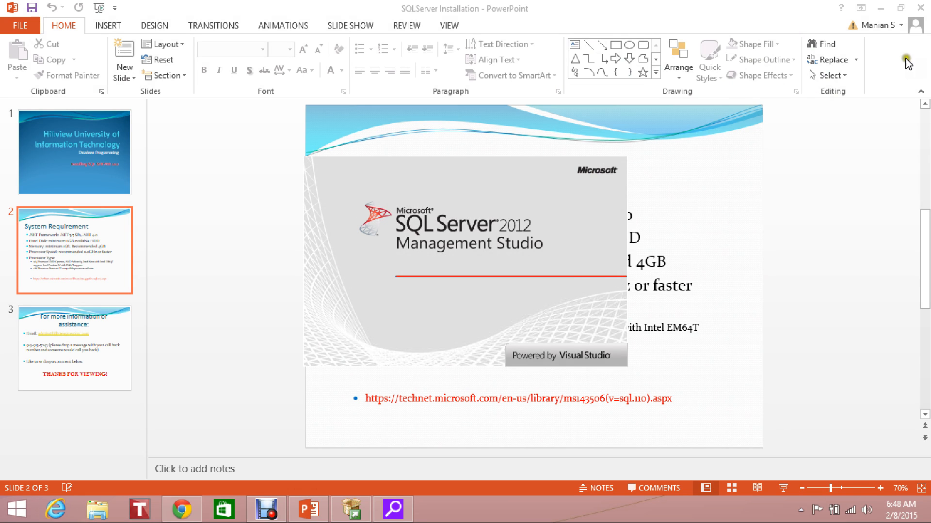
{"action": "left_click", "coordinate": [881, 11]}
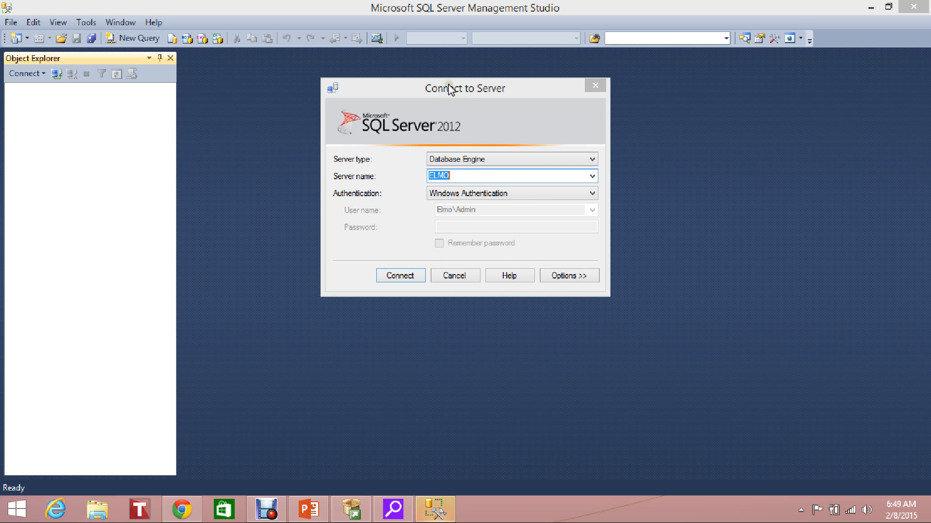
{"action": "left_click", "coordinate": [426, 89]}
{"action": "left_click", "coordinate": [510, 89]}
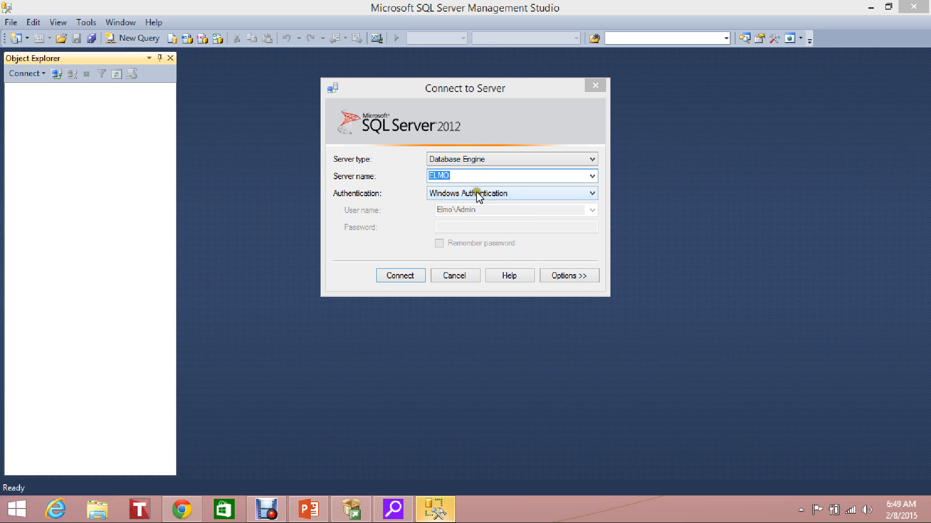
{"action": "left_click", "coordinate": [400, 276]}
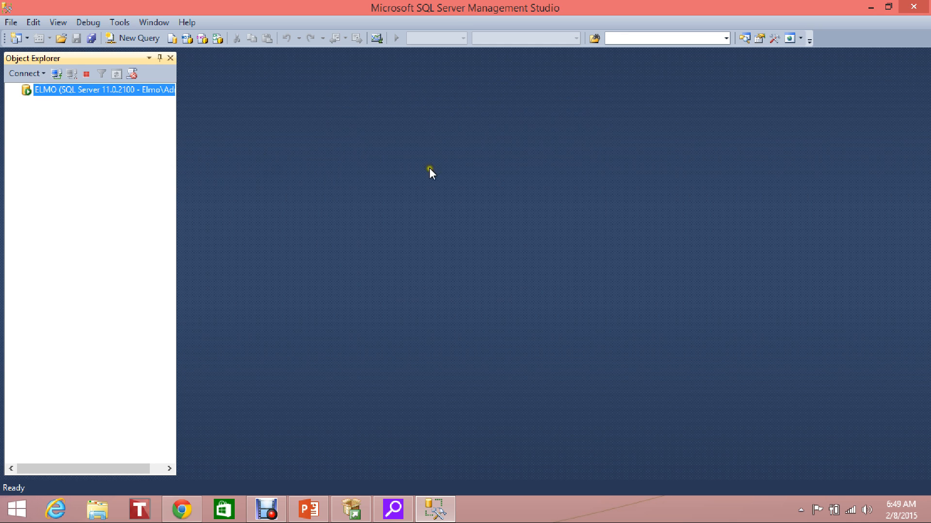
Widen Object Explorer and examine the server's Databases folder, including the contents of System Databases, leaving System Databases collapsed.
{"action": "left_click_drag", "start_coordinate": [176, 130], "coordinate": [255, 130]}
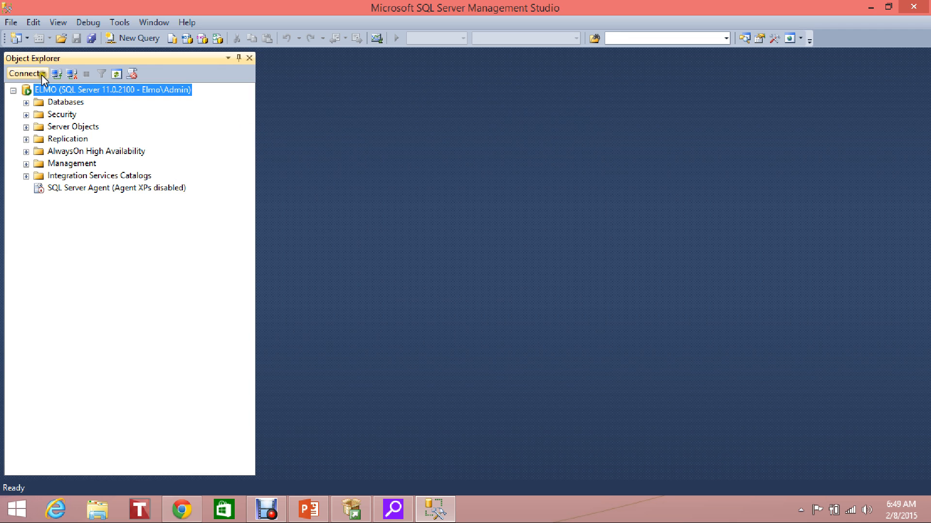
{"action": "left_click", "coordinate": [26, 102]}
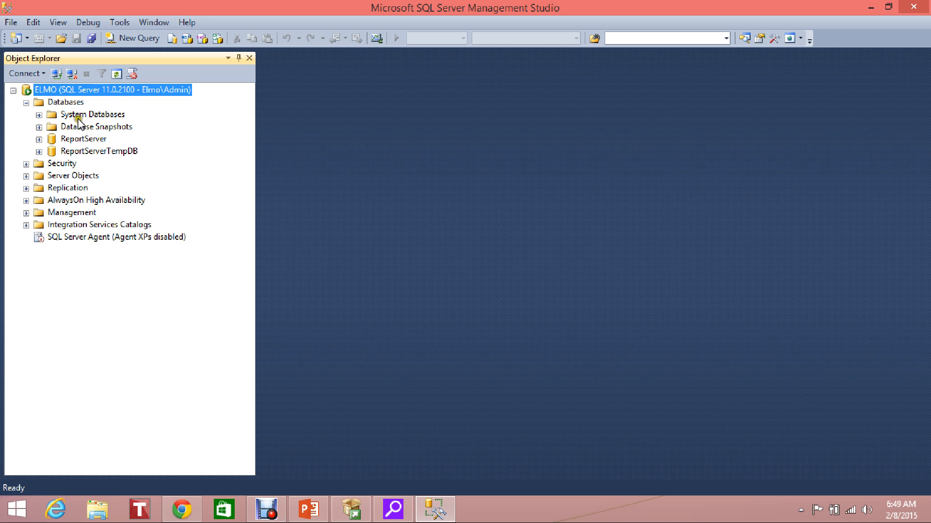
{"action": "left_click", "coordinate": [39, 115]}
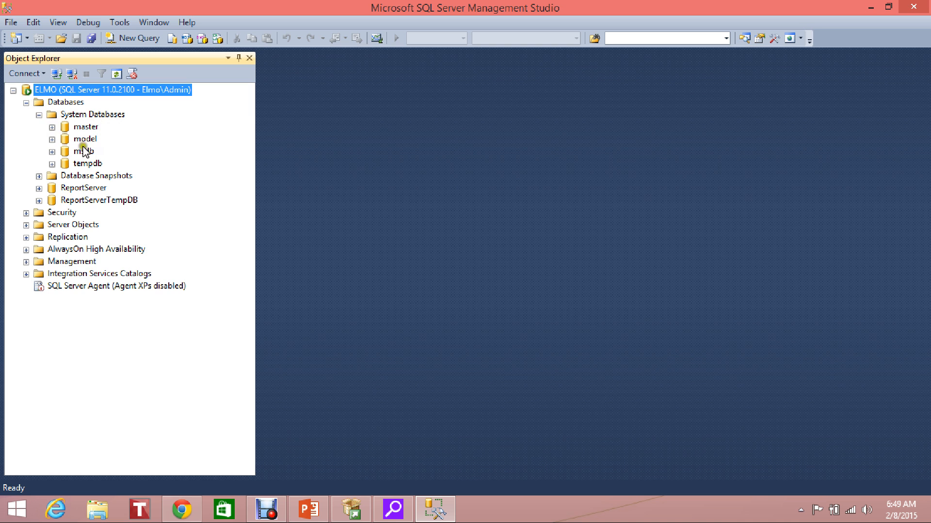
{"action": "left_click", "coordinate": [39, 115]}
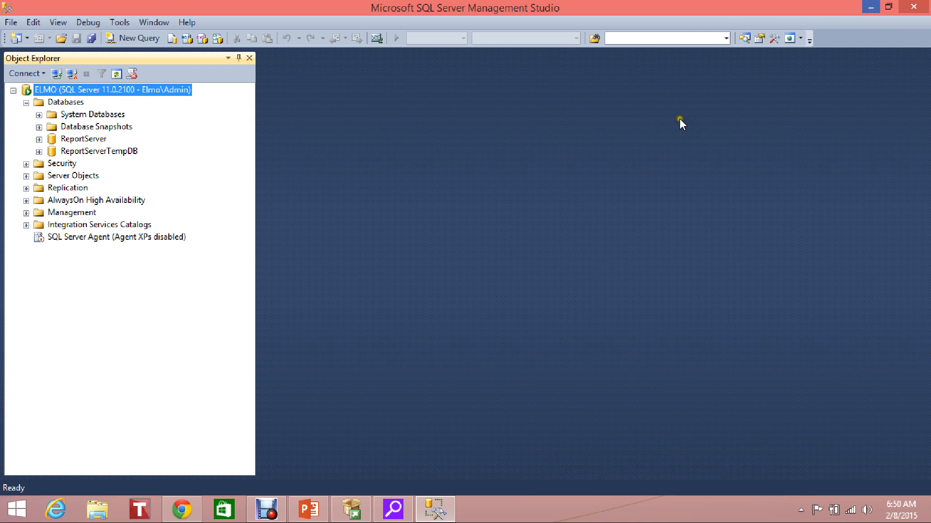
Switch to the SQLServer Installation presentation in PowerPoint and play the slide show from the title slide through to the closing contact slide.
{"action": "mouse_move", "coordinate": [314, 508]}
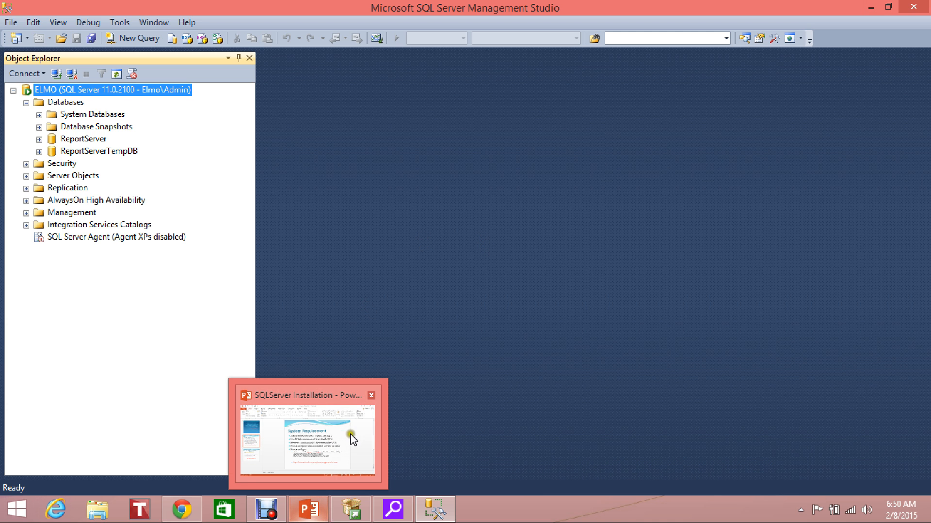
{"action": "mouse_move", "coordinate": [349, 436]}
{"action": "left_click", "coordinate": [336, 475]}
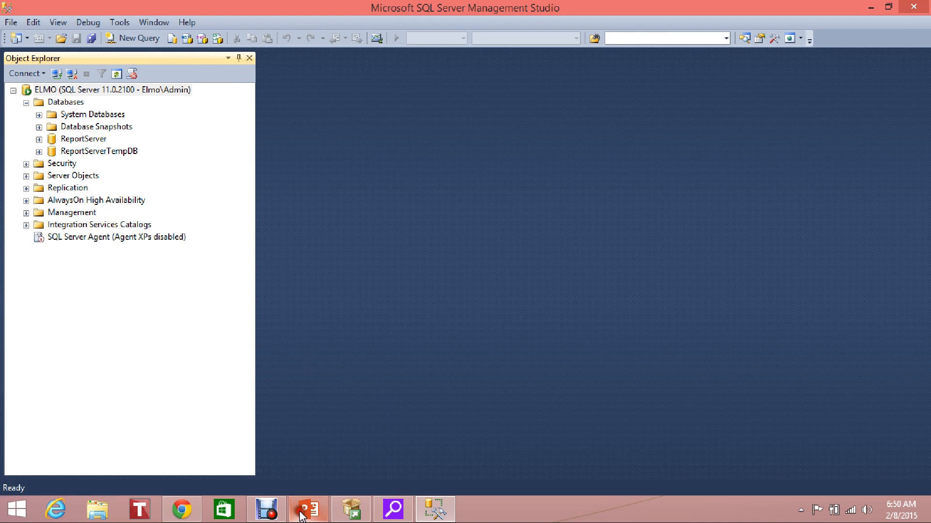
{"action": "left_click", "coordinate": [89, 175]}
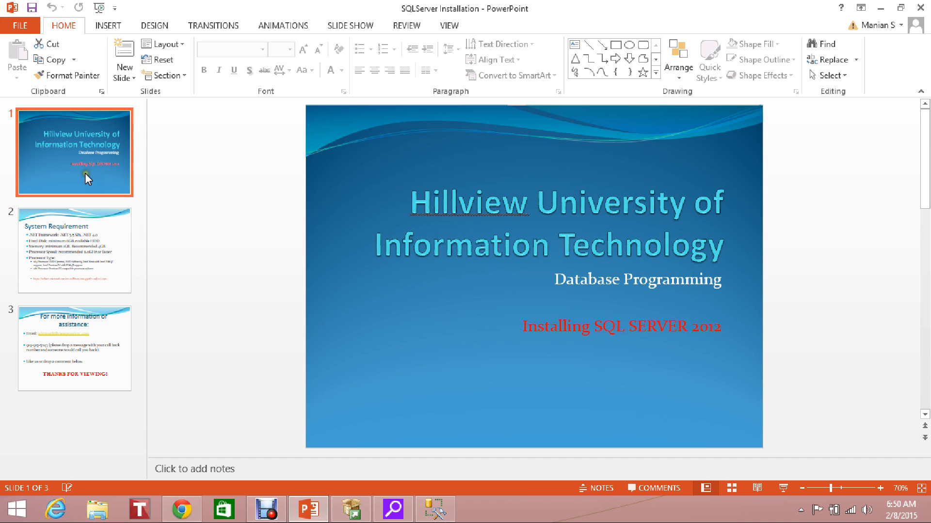
{"action": "key", "text": "F5"}
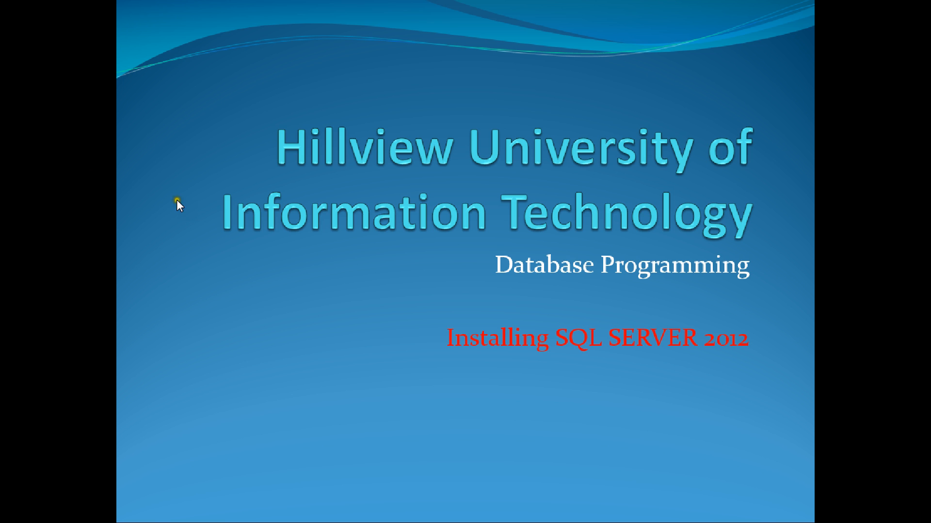
{"action": "left_click", "coordinate": [79, 151]}
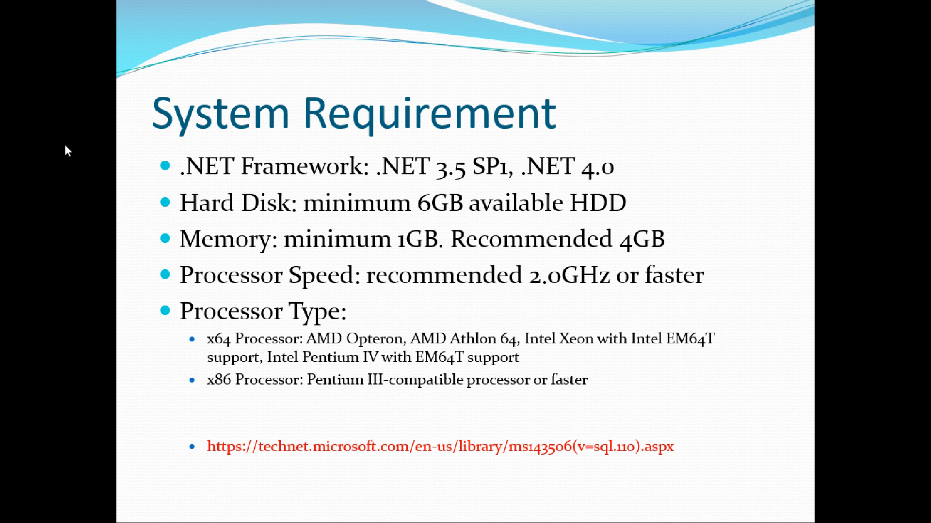
{"action": "left_click", "coordinate": [65, 142]}
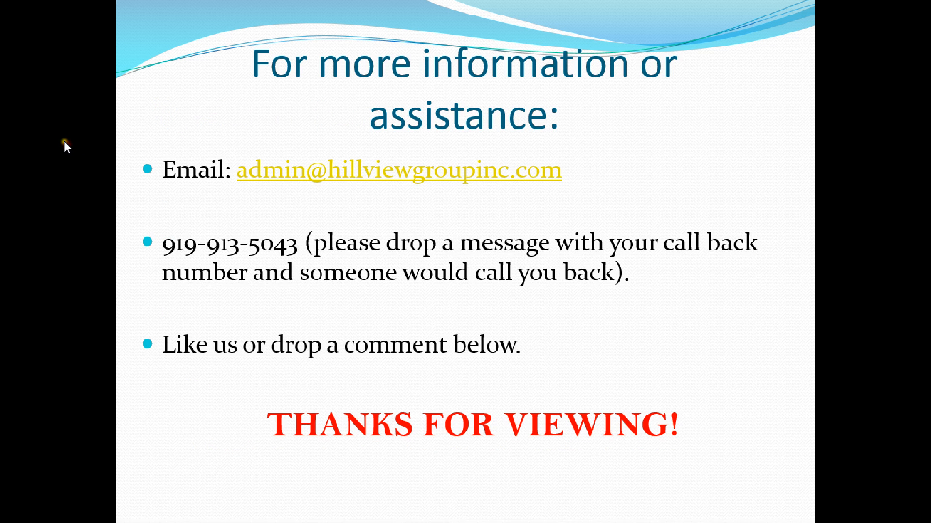